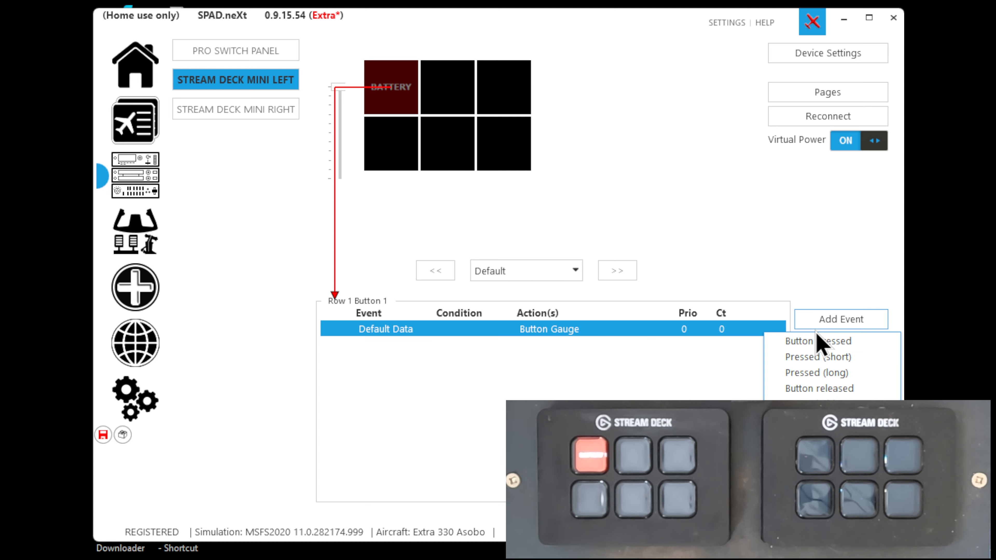
Add a Button pressed event to the BATTERY button with a data change action targeting the SimConnect value ELECTRICAL MASTER BATTERY
left_click(815, 342)
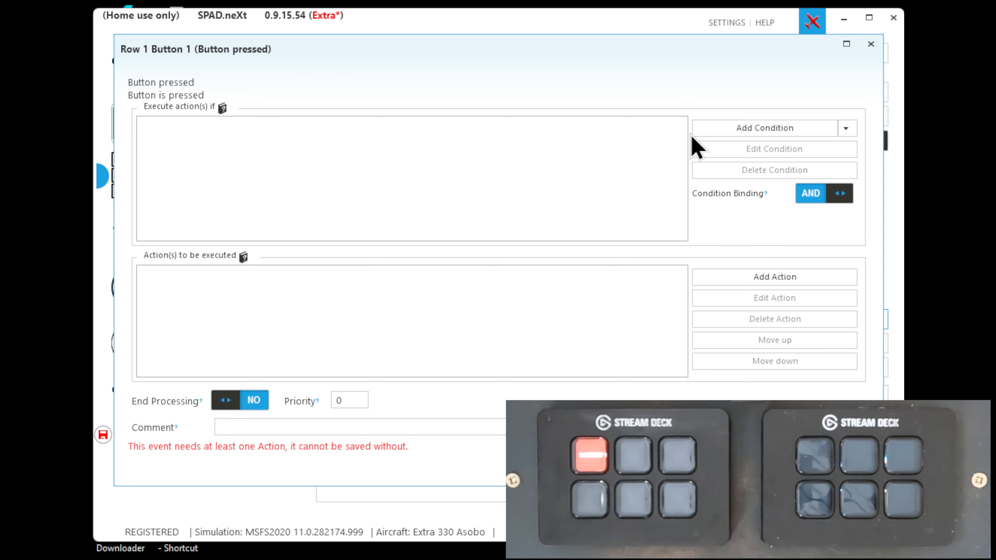
left_click(716, 280)
left_click(724, 297)
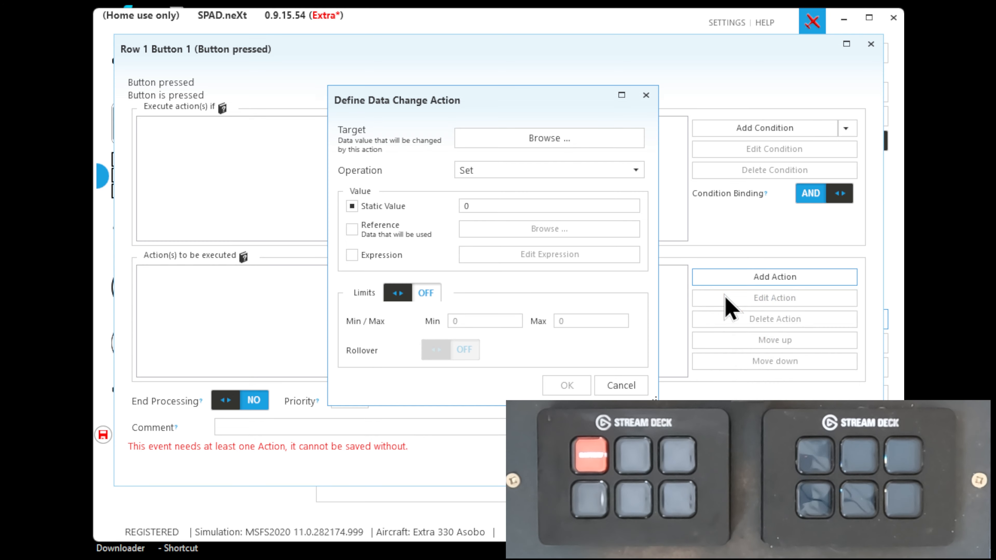
type("ell")
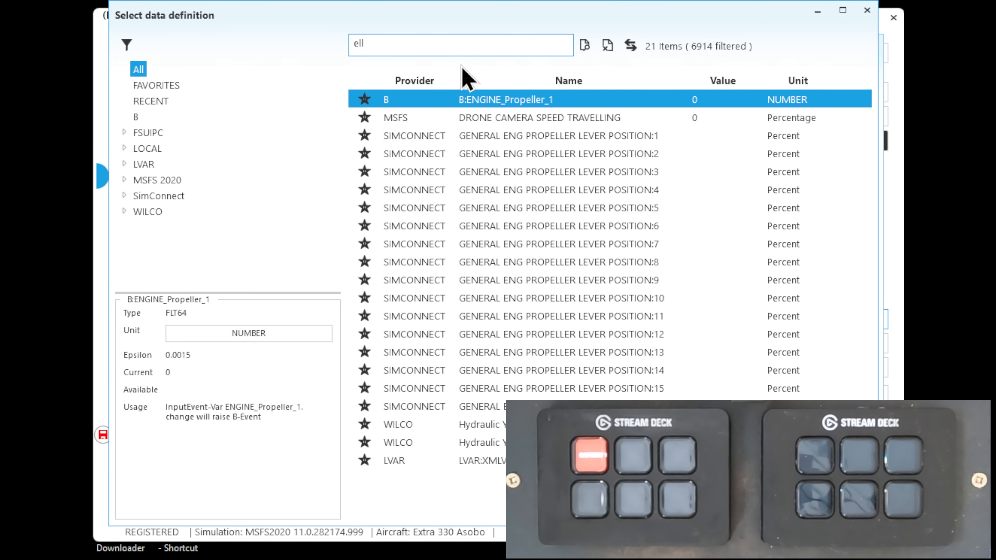
key("BackSpace")
type("ectr")
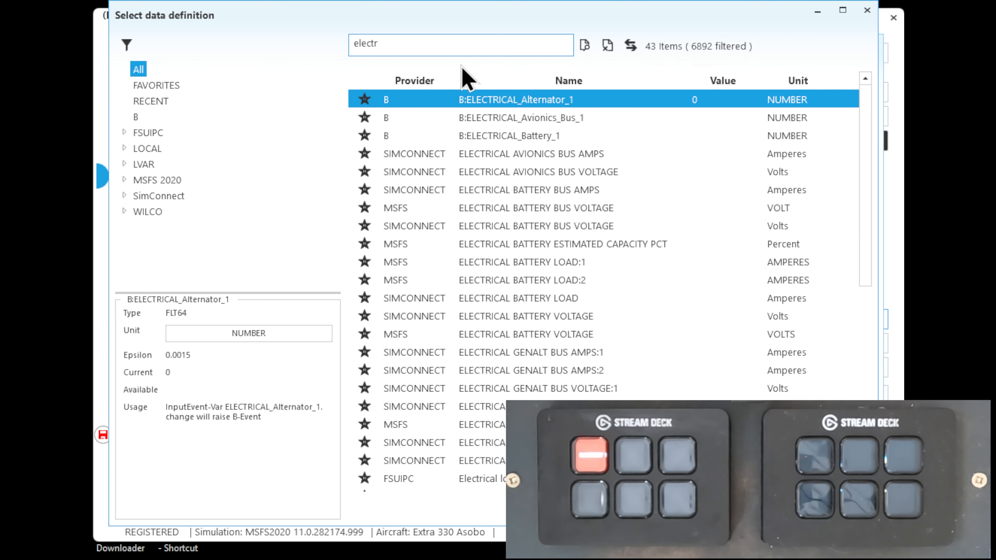
scroll(509, 282, "down", 3)
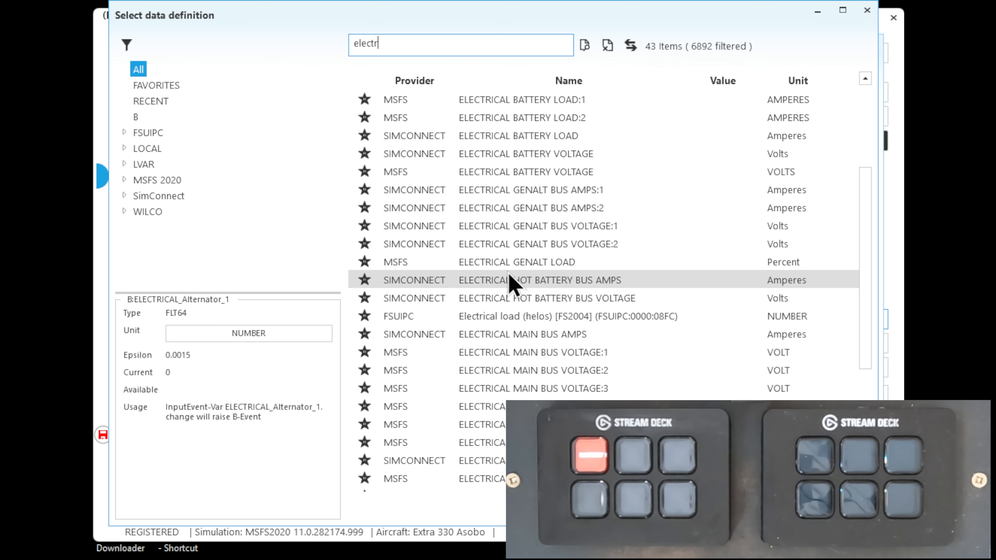
scroll(510, 282, "down", 4)
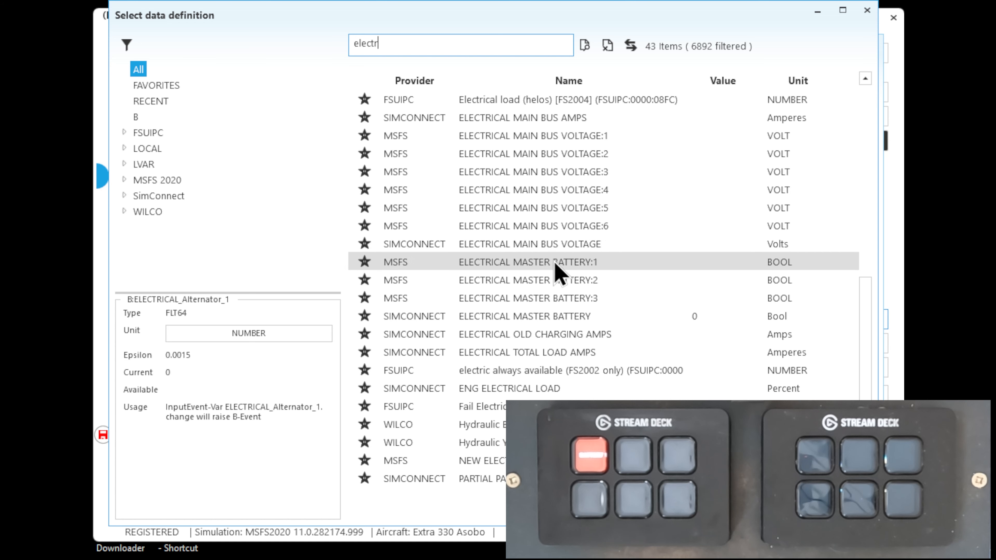
double_click(557, 317)
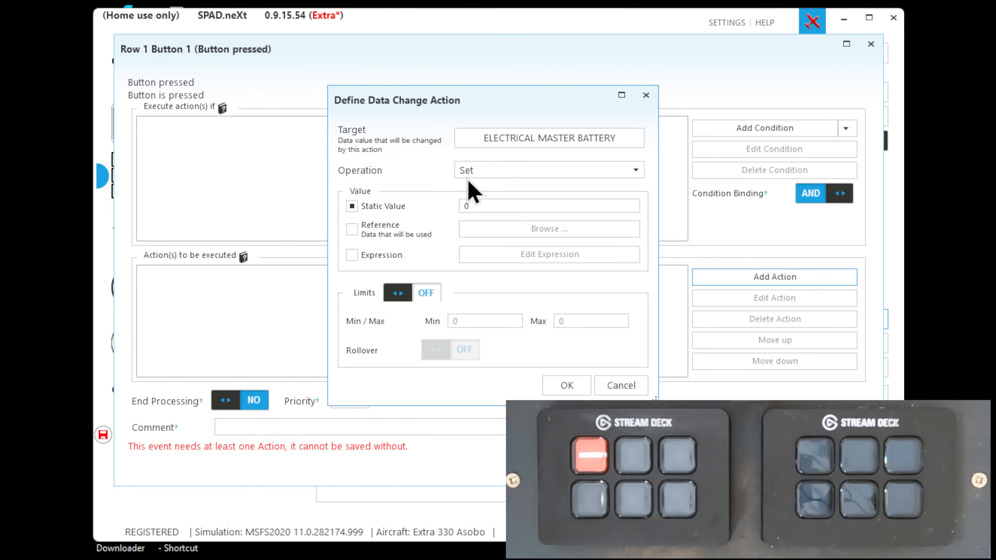
Set the data change action's operation to Increment with a static value of 1
left_click(479, 172)
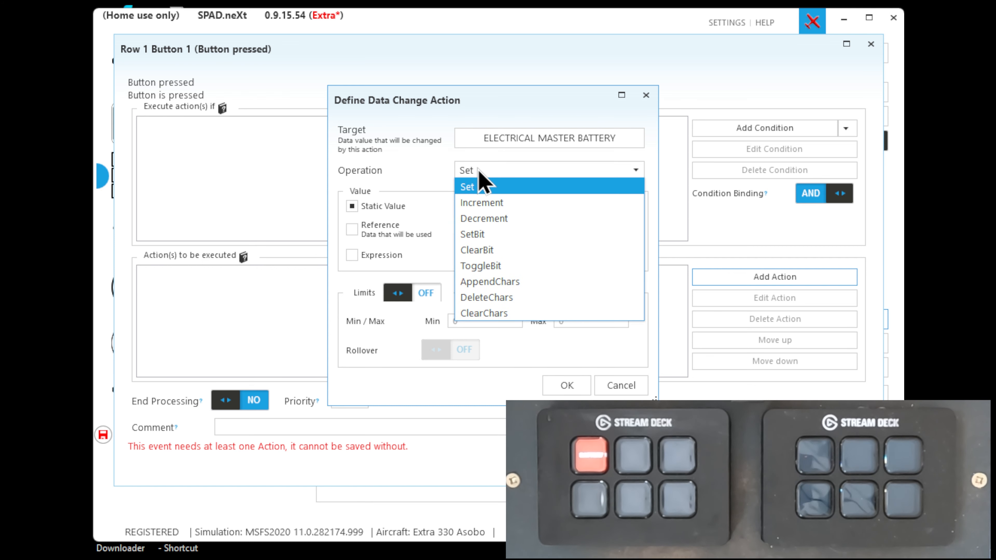
left_click(479, 204)
left_click(476, 206)
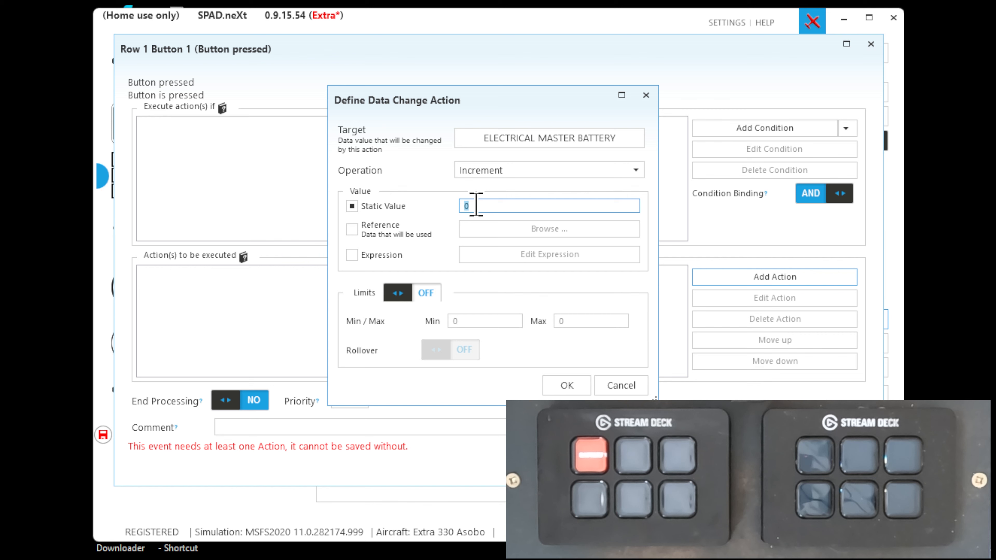
Enable limits with a maximum of 1 and rollover for the action, and save the Button pressed event
left_click(420, 291)
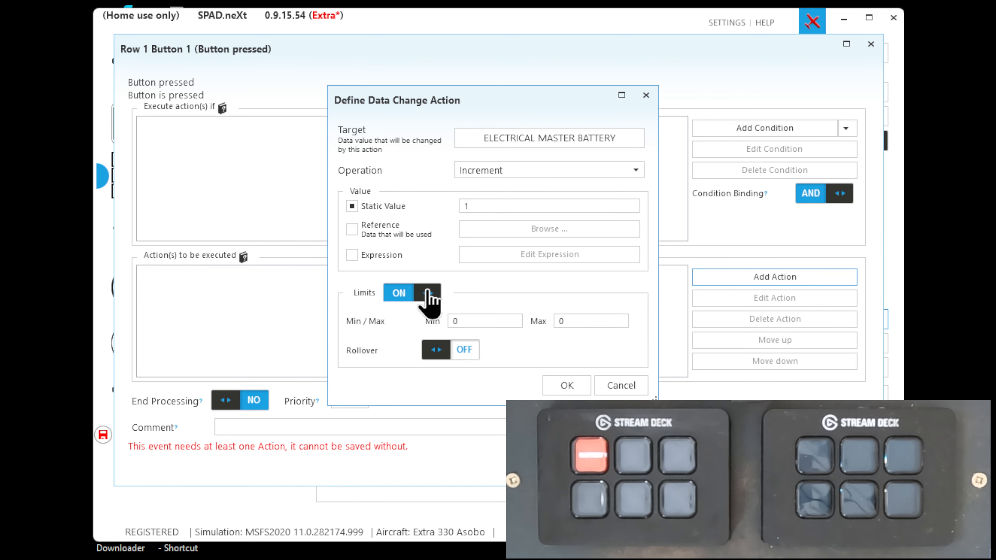
left_click(572, 320)
type("1")
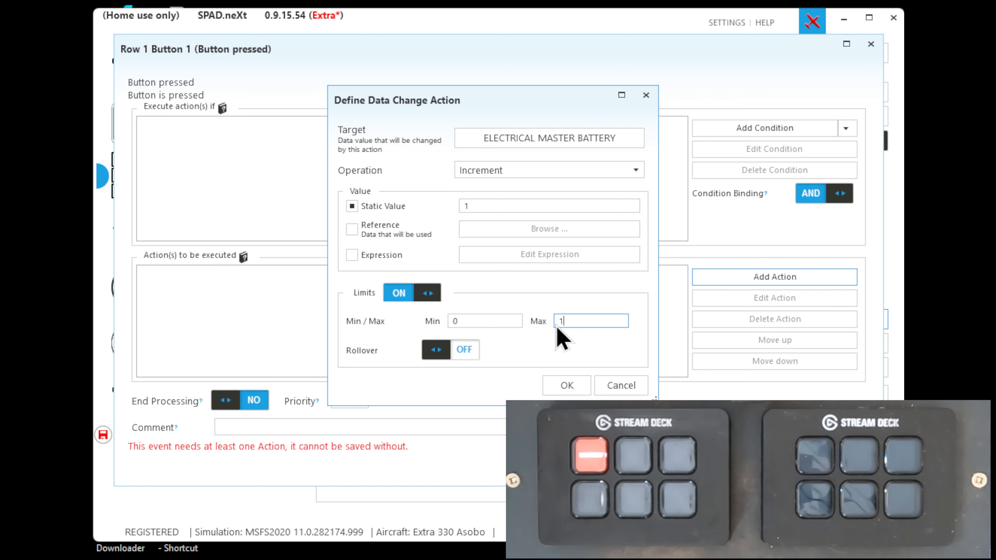
left_click(456, 347)
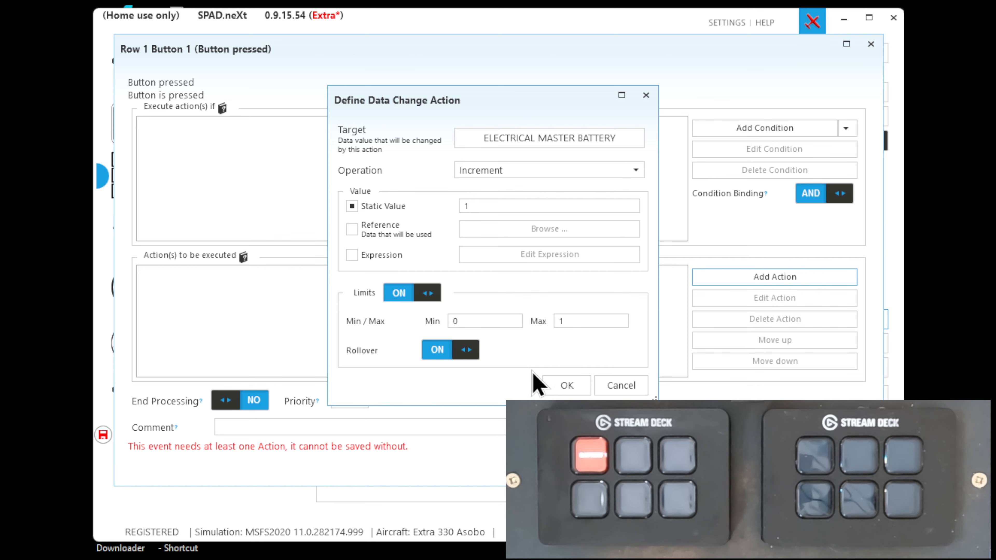
left_click(564, 385)
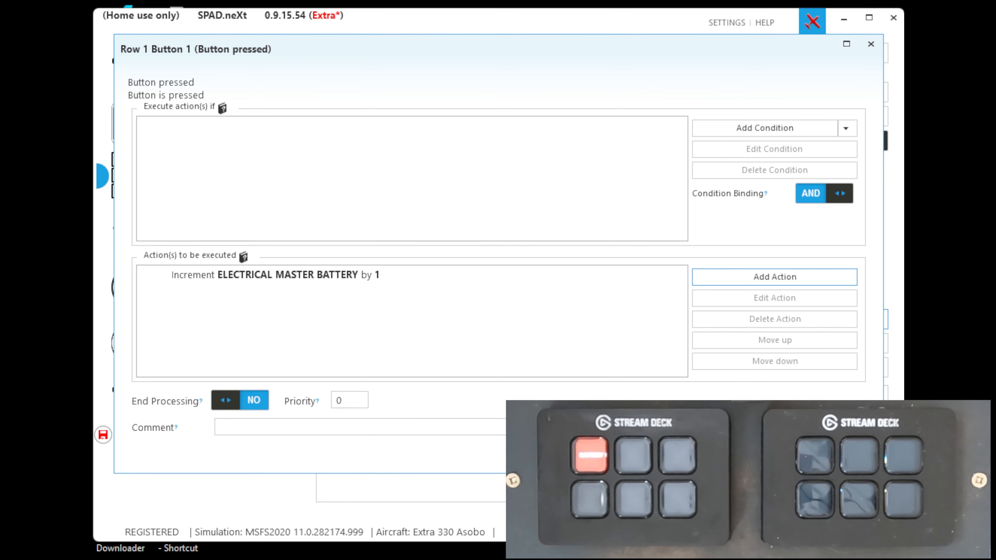
left_click(788, 454)
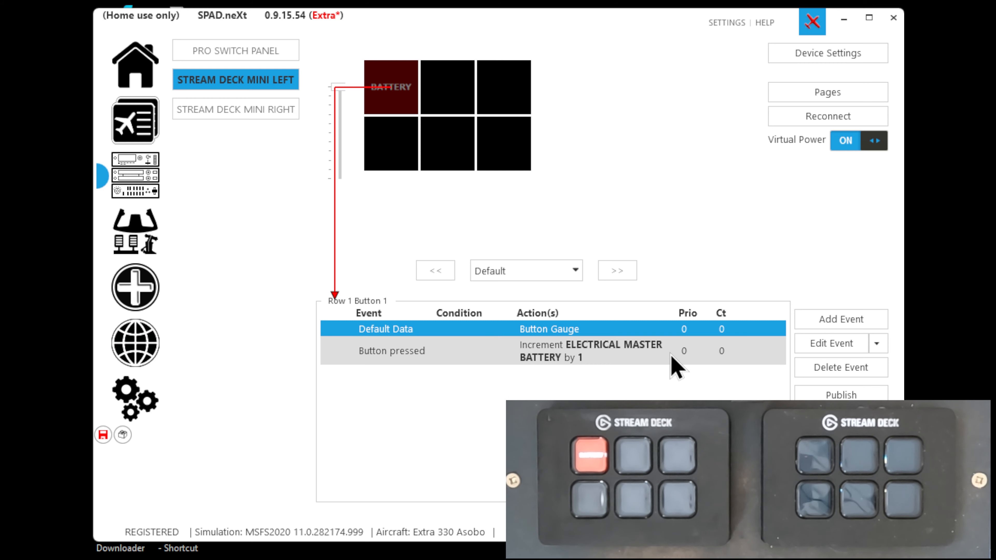
Add a scripted event to Row 1 Button 1 with the condition that ELECTRICAL MASTER BATTERY equals 1
left_click(838, 322)
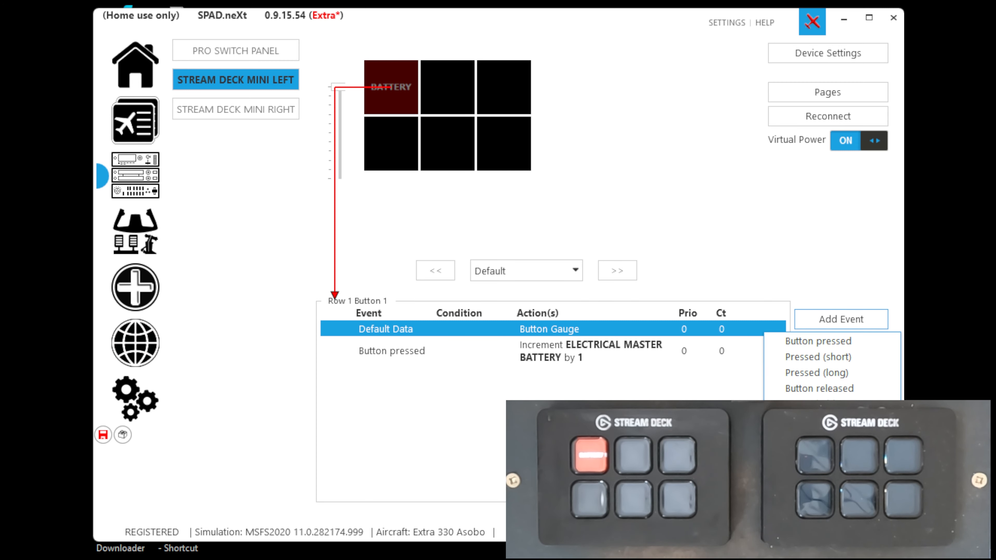
left_click(808, 420)
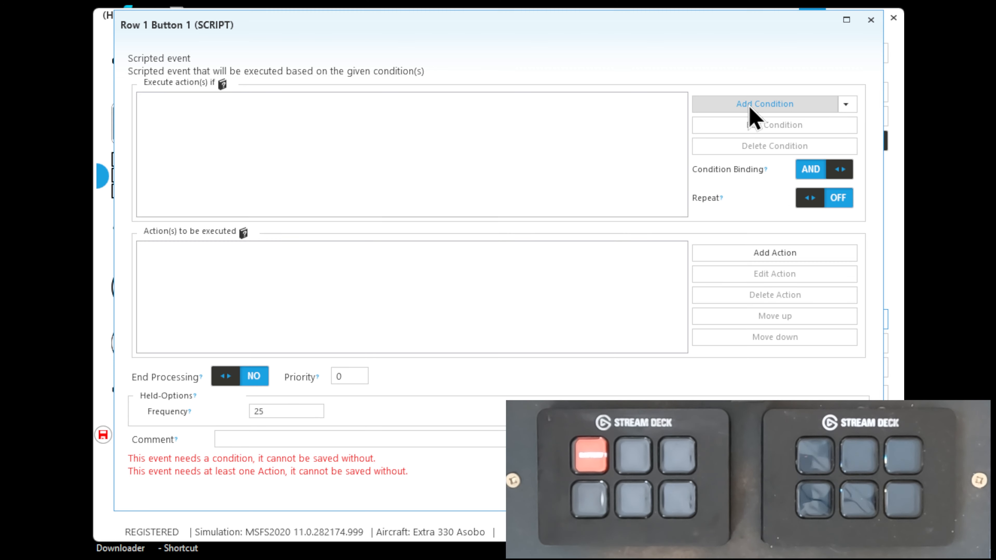
left_click(751, 110)
left_click(466, 183)
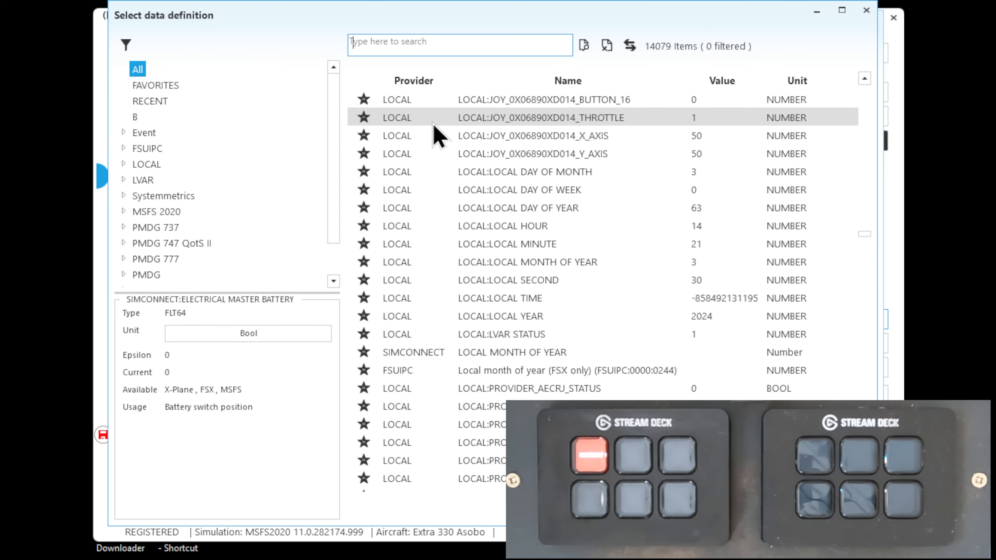
type("elec")
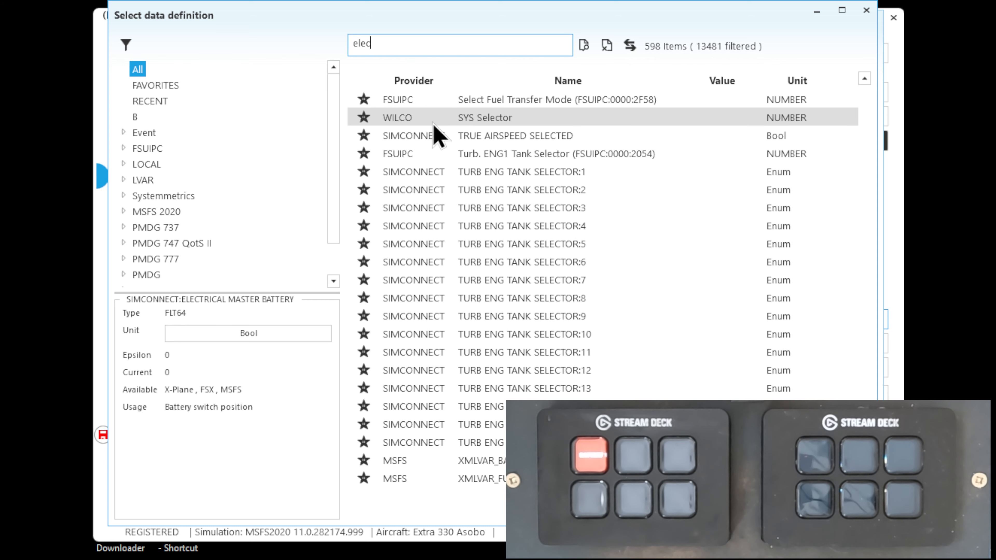
type("trical m")
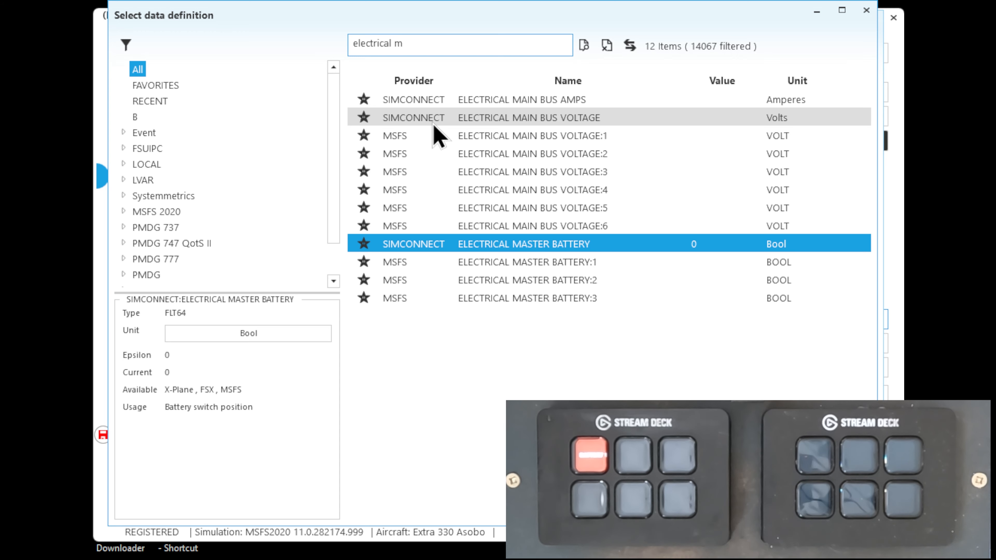
double_click(562, 243)
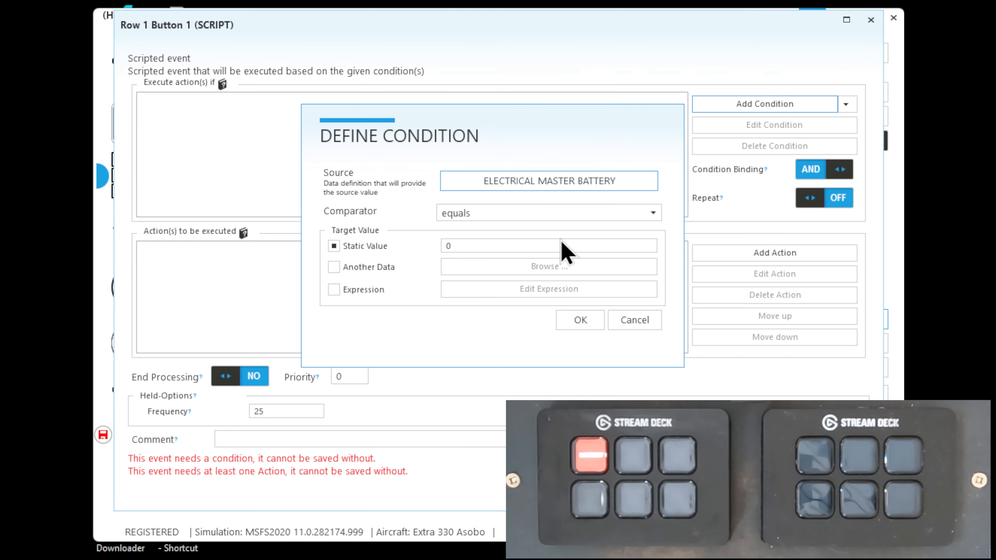
double_click(475, 249)
type("1")
left_click(574, 320)
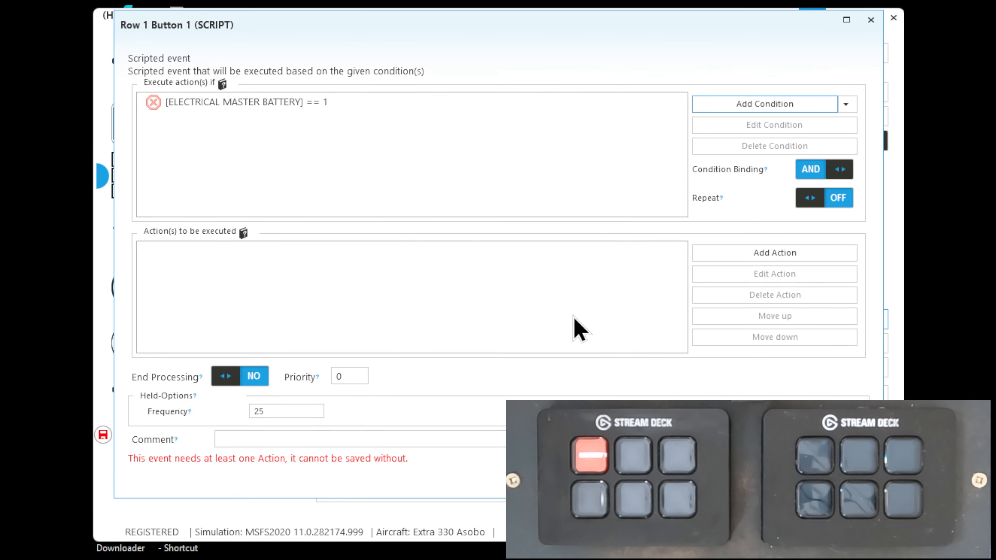
Add a color change action to the scripted event for layer (0) COLOR BackgroundLayer with Background scope
left_click(764, 254)
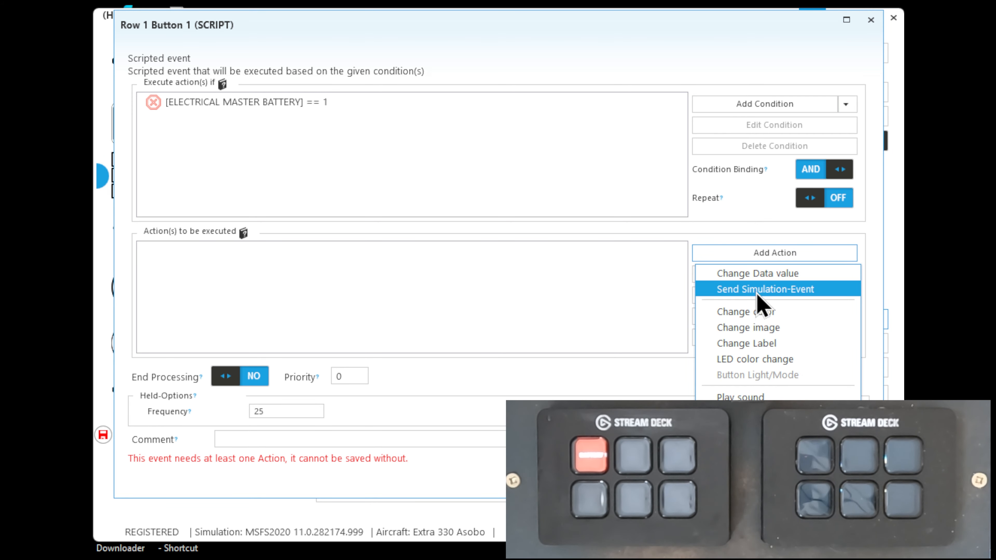
left_click(749, 312)
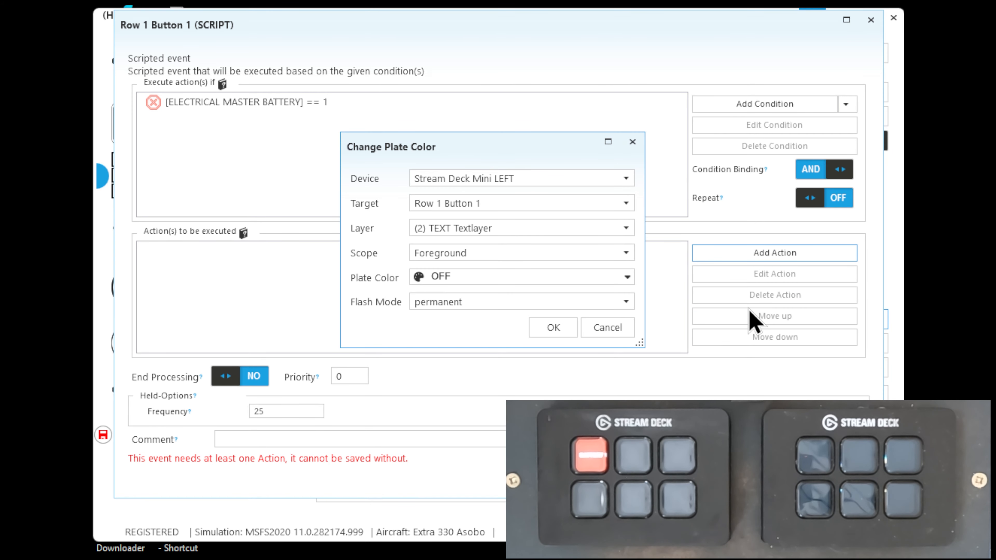
left_click(452, 229)
left_click(455, 245)
left_click(438, 253)
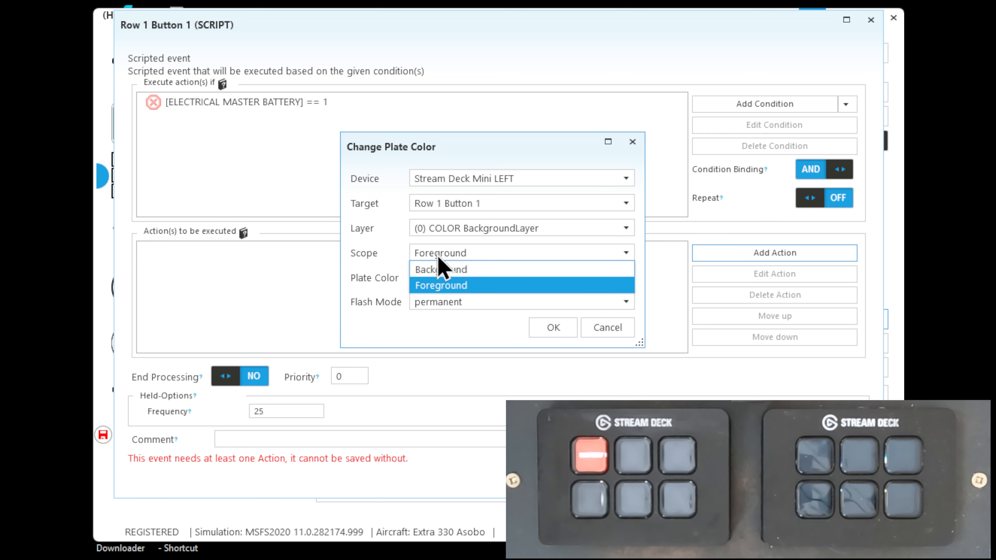
left_click(438, 267)
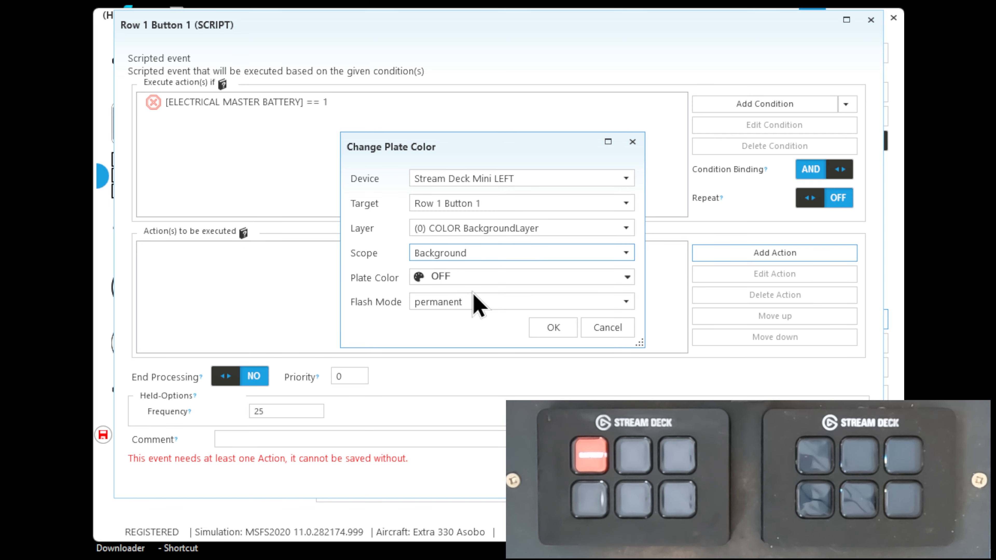
Set the action's plate color to DarkGreen (#FF006400) and save the scripted event
left_click(473, 279)
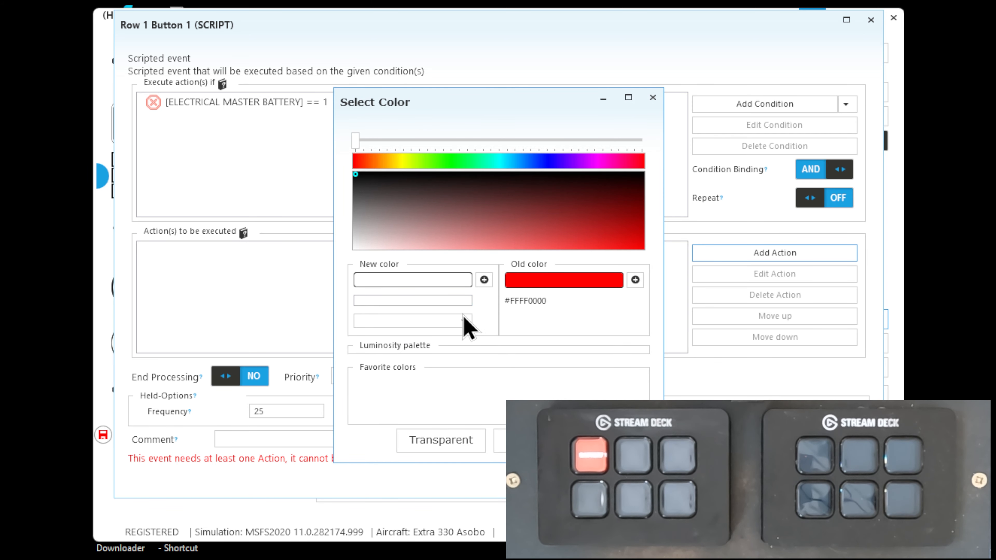
left_click(464, 321)
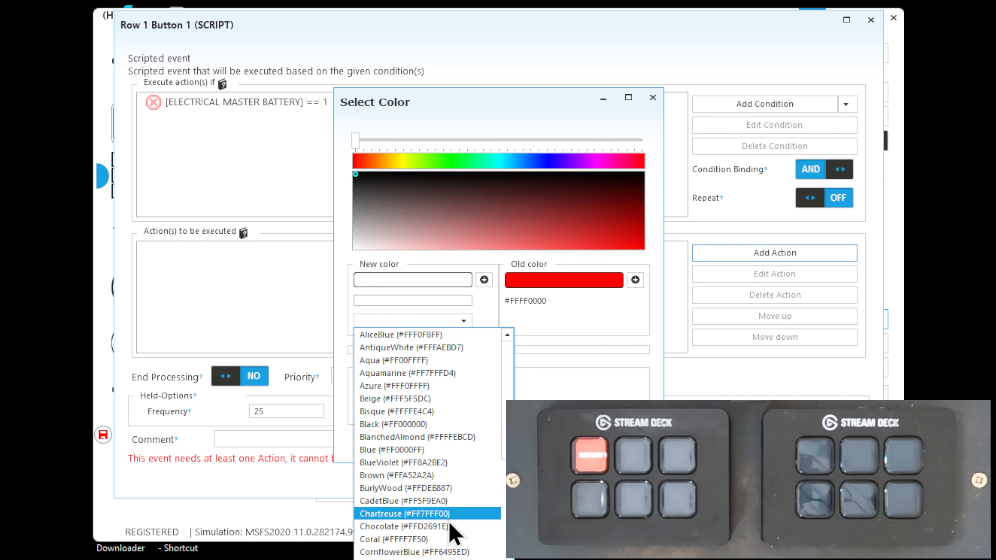
left_click(443, 559)
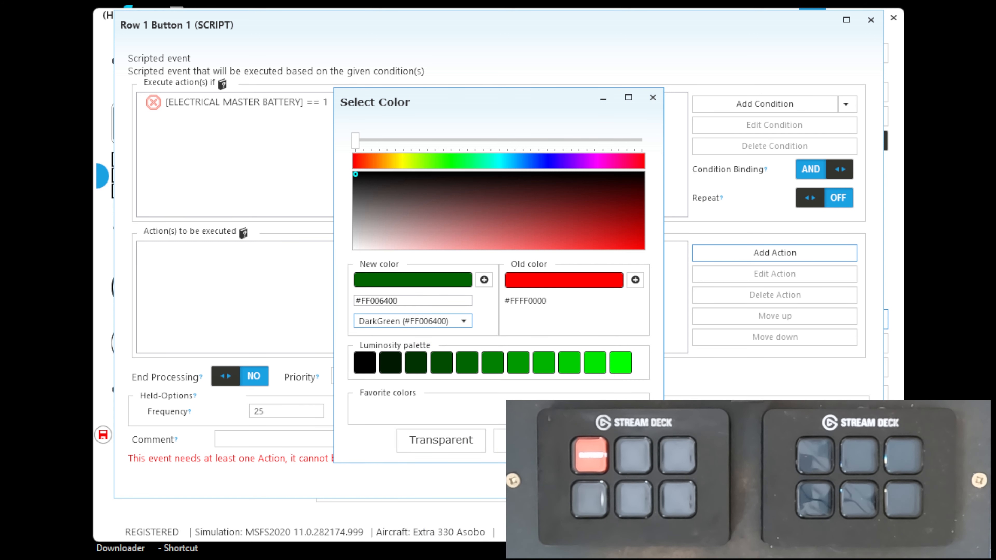
left_click(500, 440)
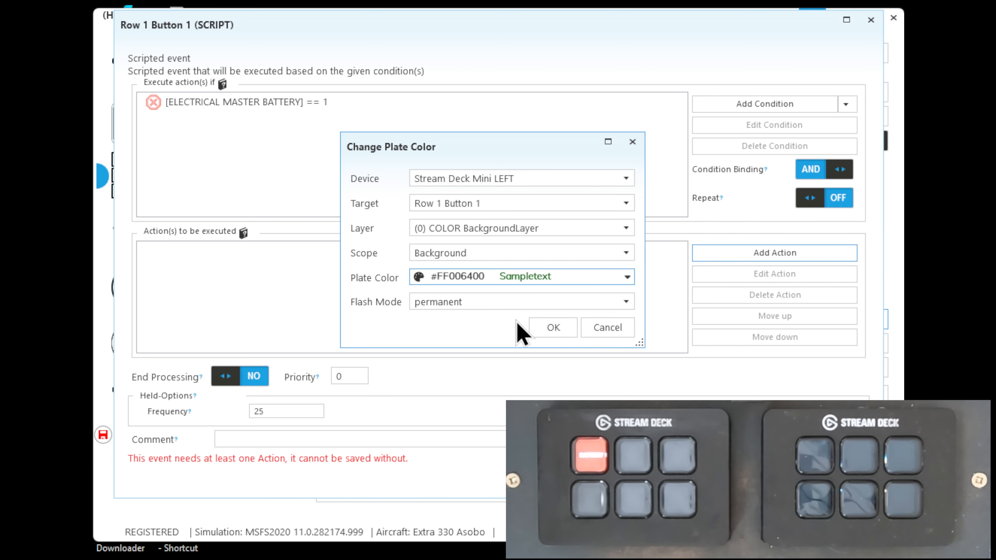
left_click(552, 329)
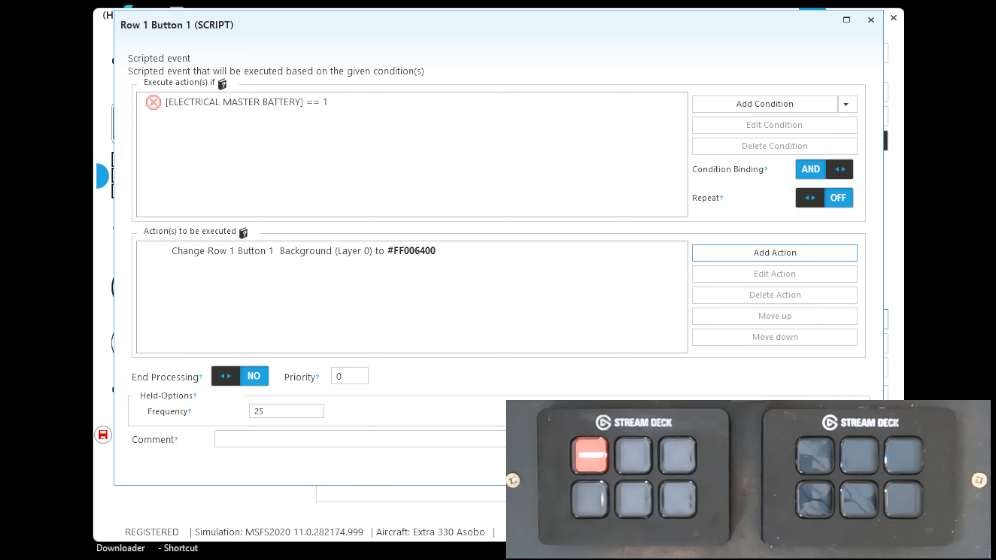
left_click(774, 466)
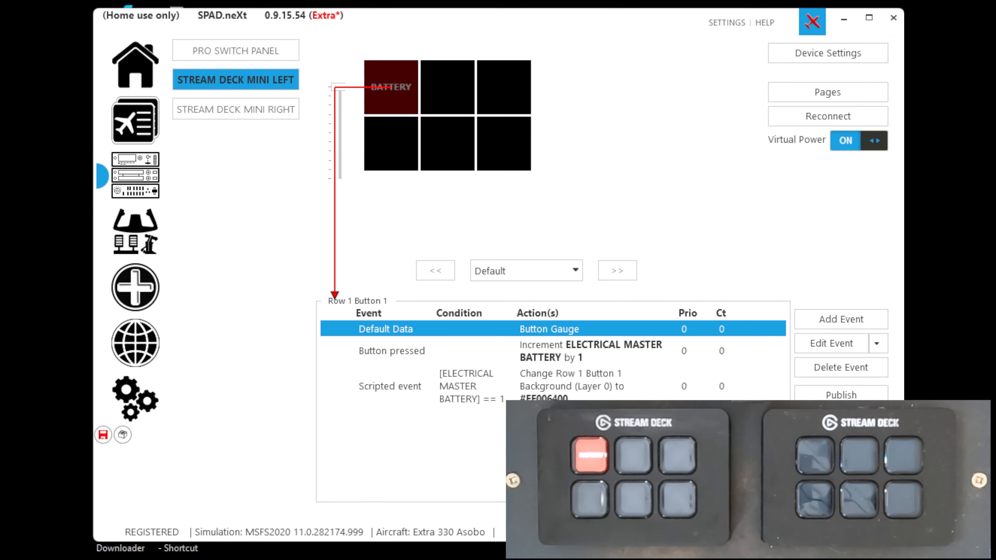
Add a second scripted event to Row 1 Button 1 with the condition that ELECTRICAL MASTER BATTERY equals 0
left_click(821, 320)
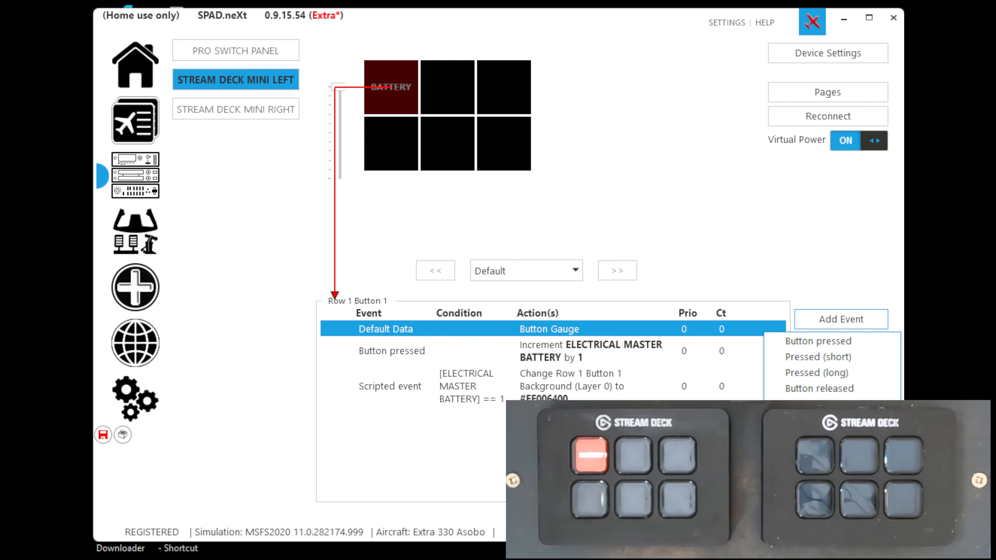
left_click(812, 436)
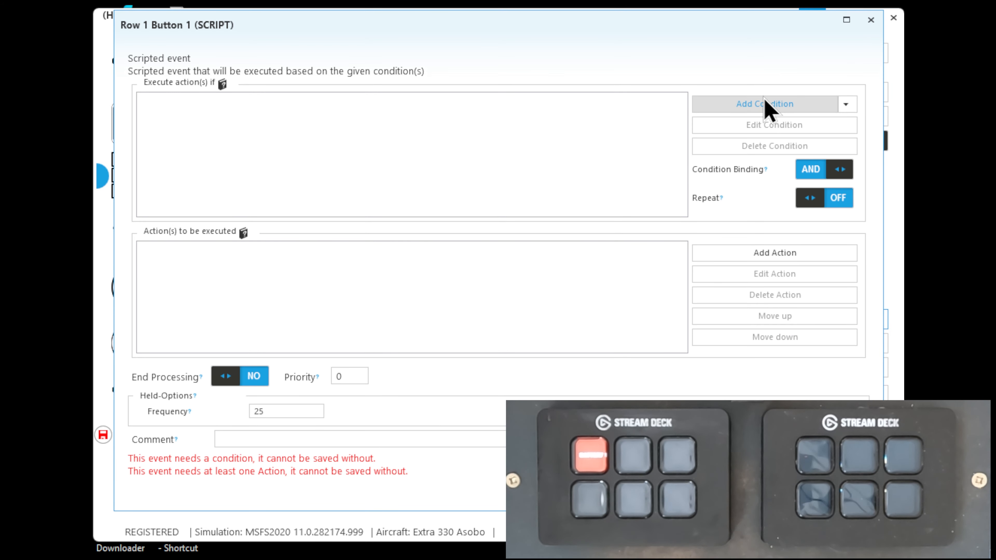
left_click(766, 105)
left_click(496, 180)
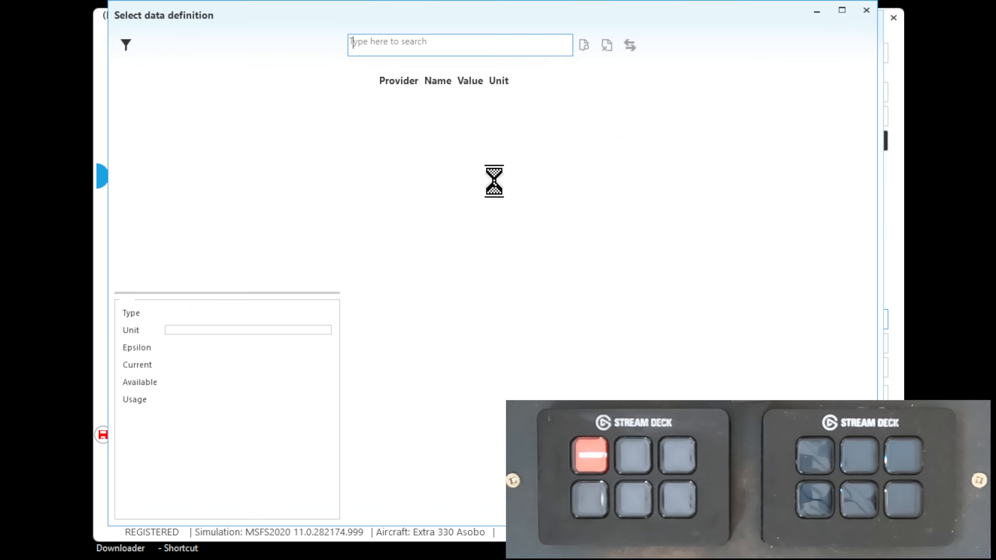
left_click(788, 506)
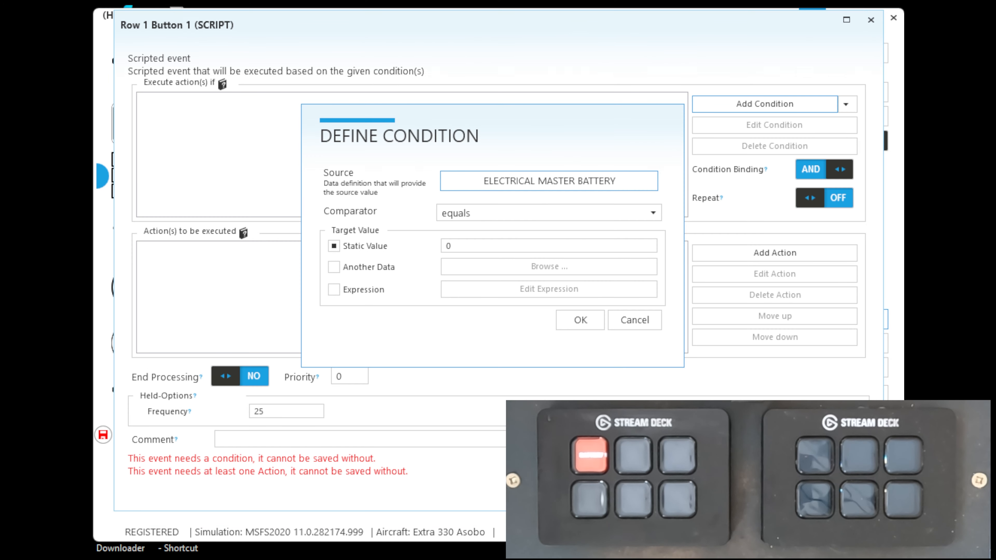
left_click(580, 320)
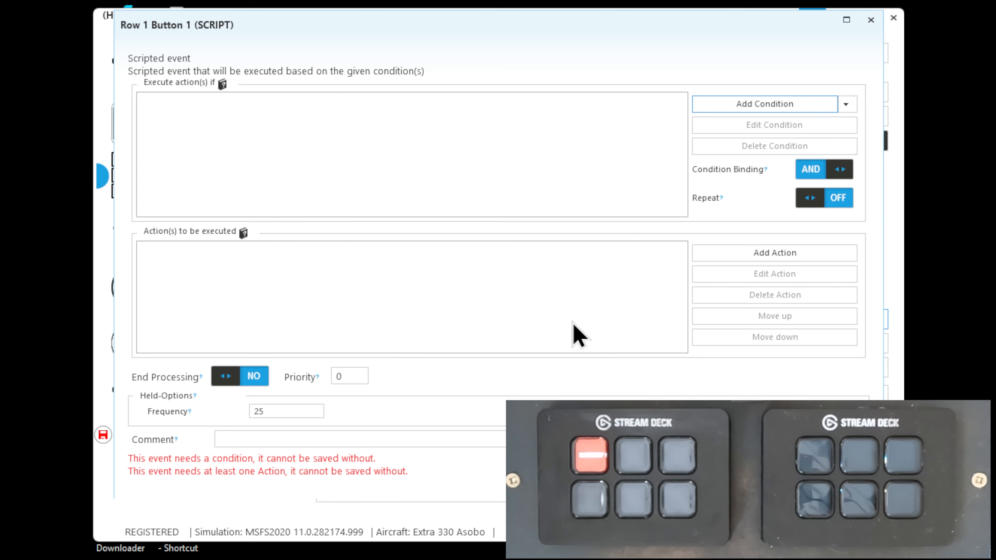
Add a color change action to the battery-off event for layer (0) COLOR BackgroundLayer with Background scope
left_click(733, 254)
left_click(732, 312)
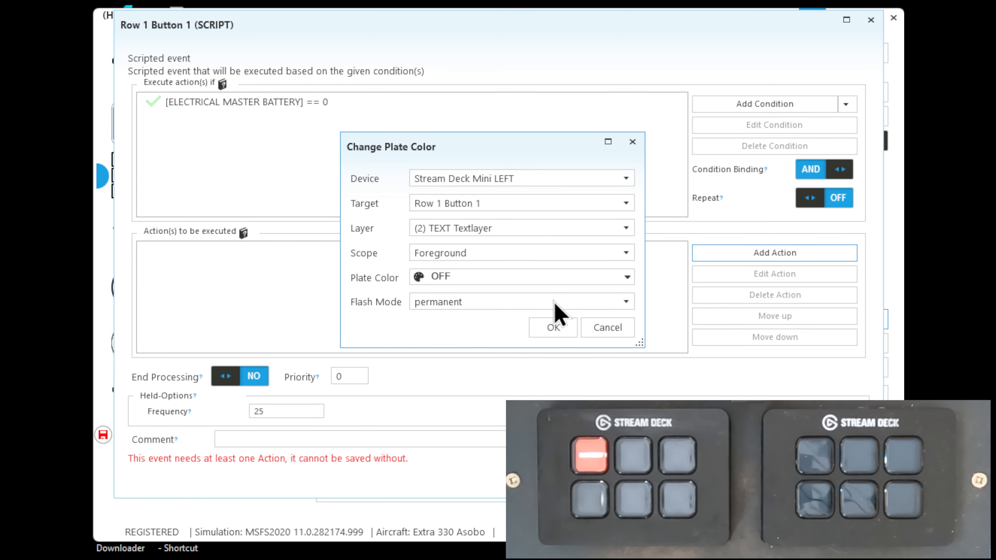
left_click(492, 229)
left_click(478, 250)
left_click(465, 259)
left_click(467, 269)
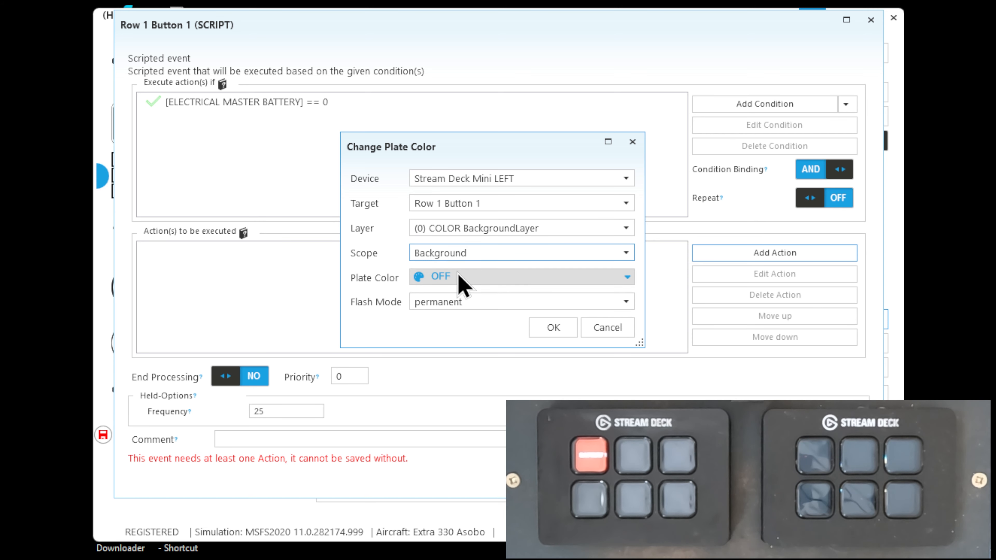
Set the action's plate color to DarkRed (#FF8B0000) and save the battery-off scripted event
left_click(461, 279)
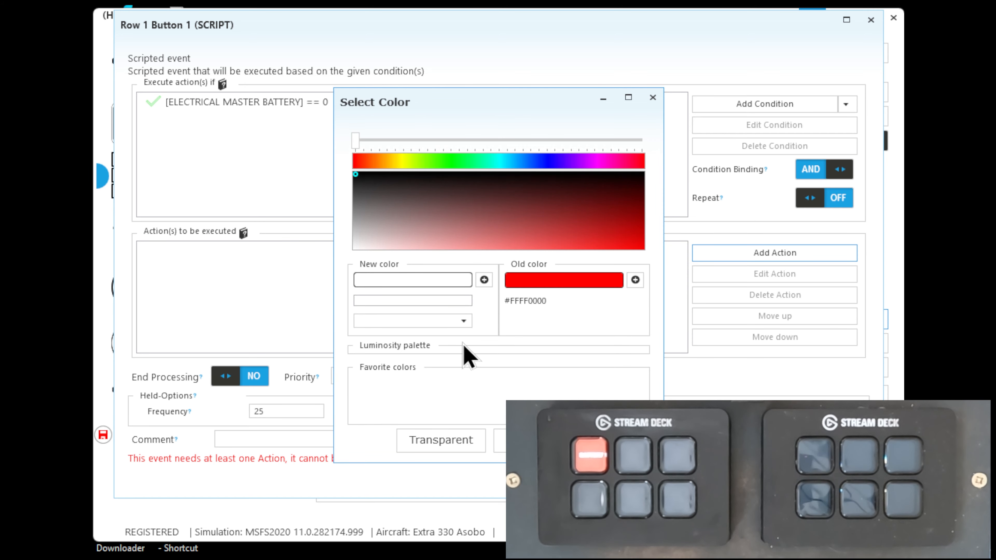
left_click(463, 321)
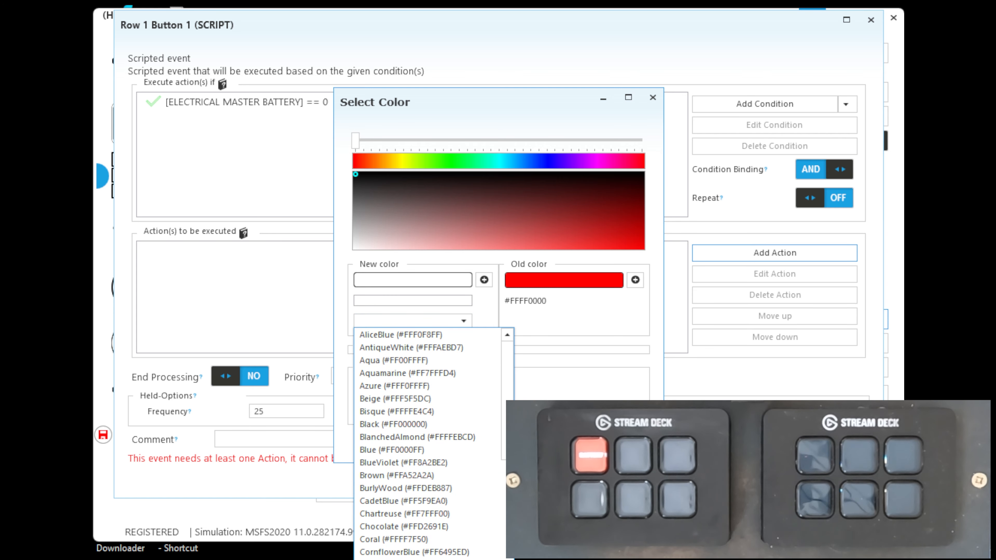
left_click(381, 559)
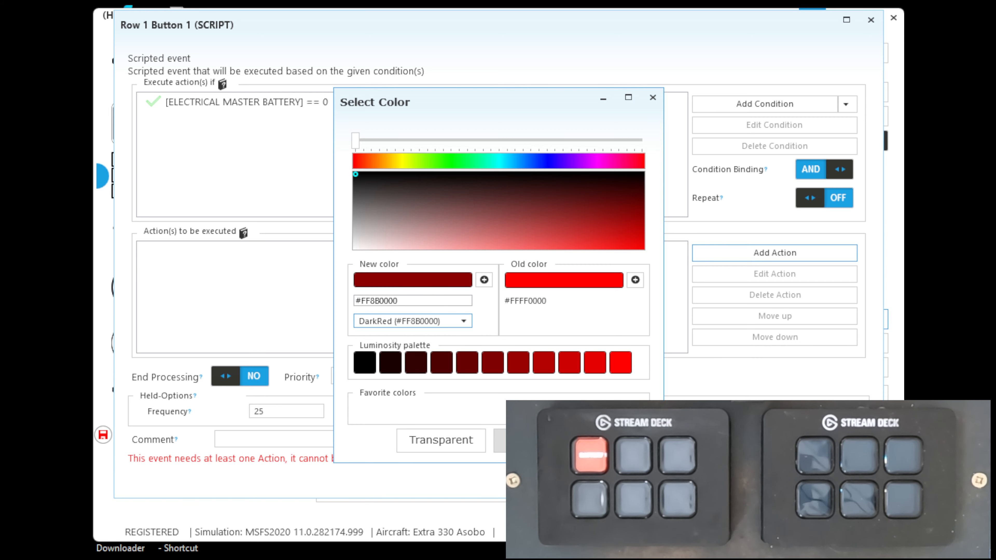
left_click(538, 440)
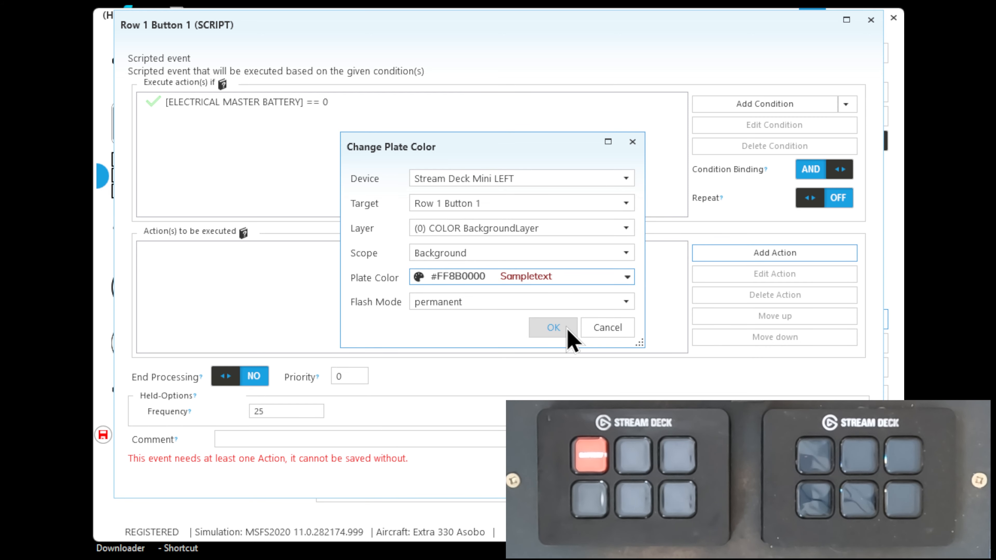
left_click(557, 327)
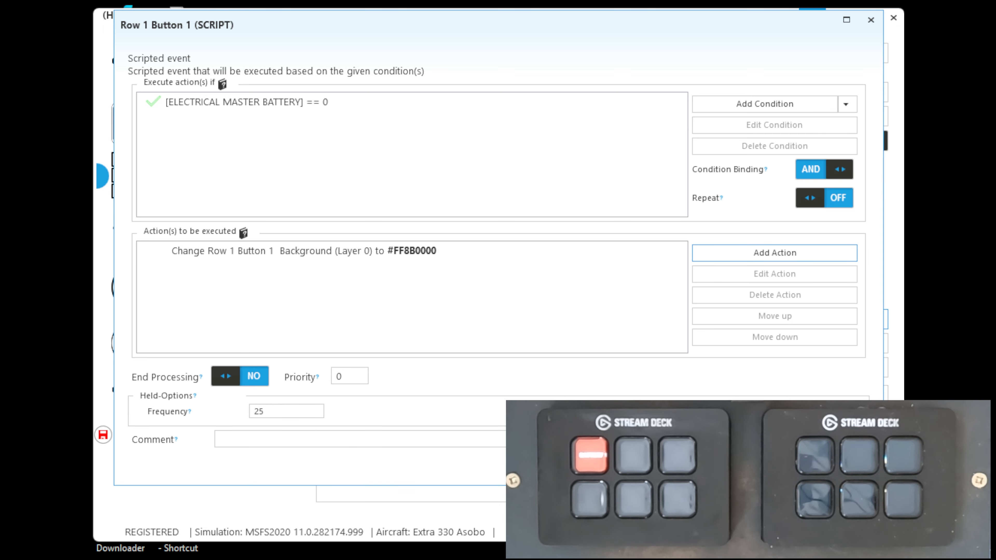
left_click(783, 467)
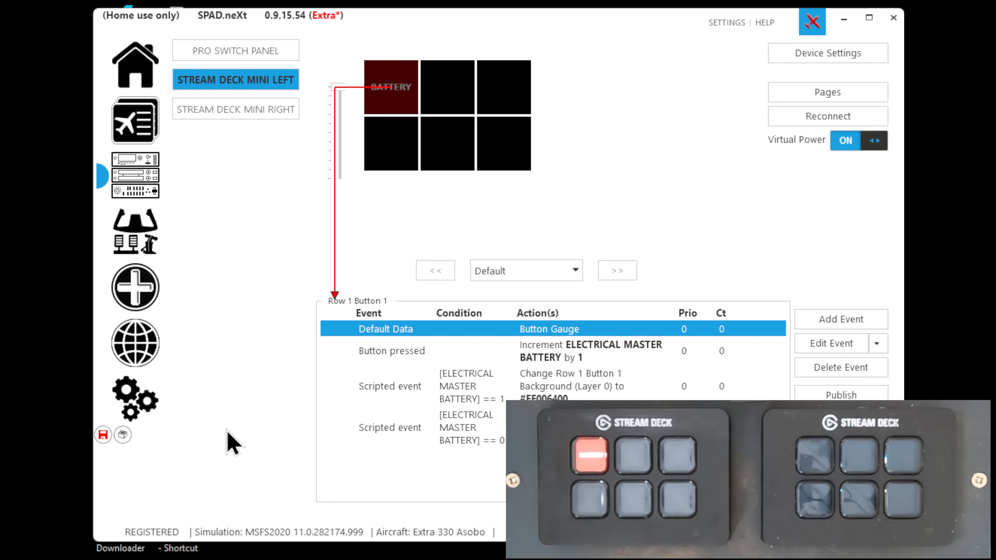
Save the profile and test toggling the aircraft's master battery in the flight simulator
left_click(100, 435)
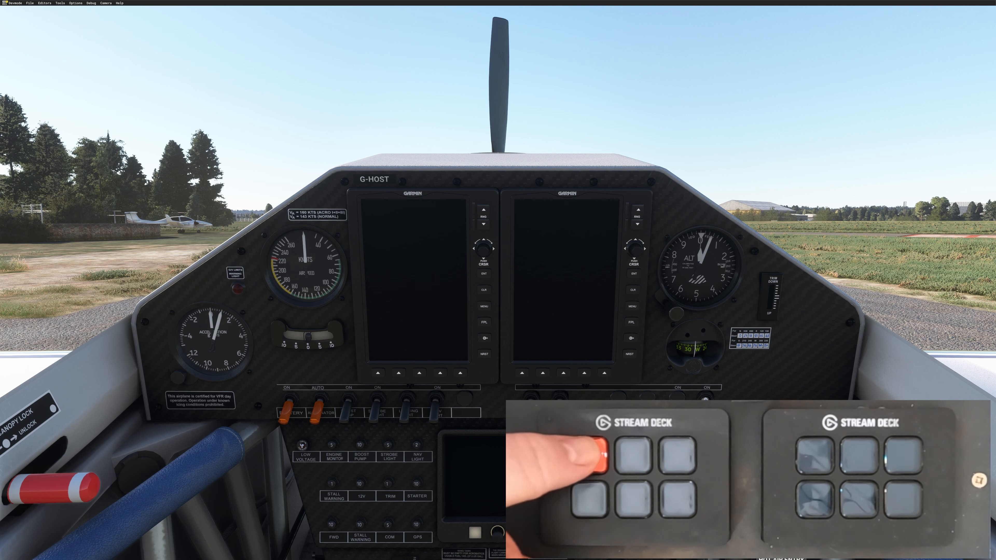
key("alt+b")
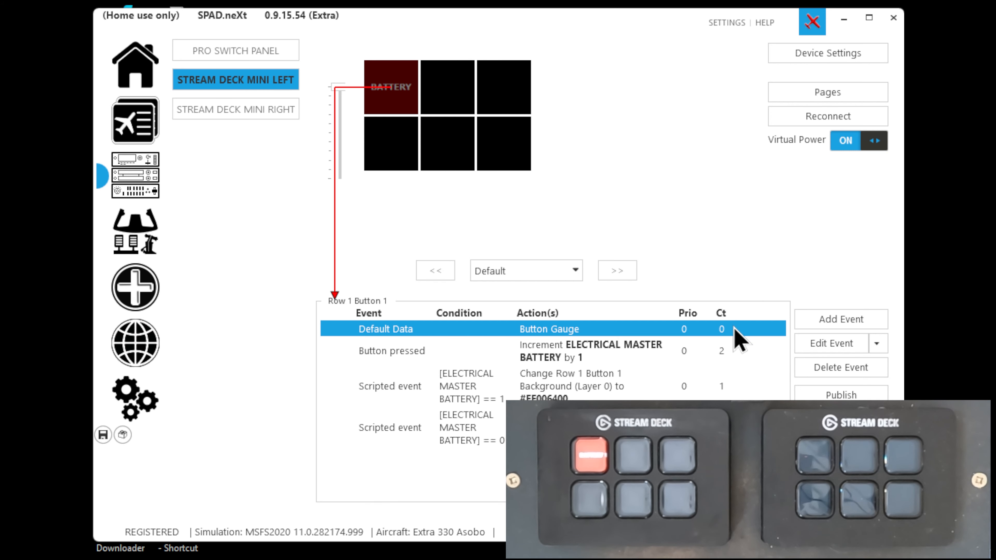
Move the BATTERY Textlayer up near the top of the button gauge by lowering its Y position past -9, and save the gauge
double_click(407, 331)
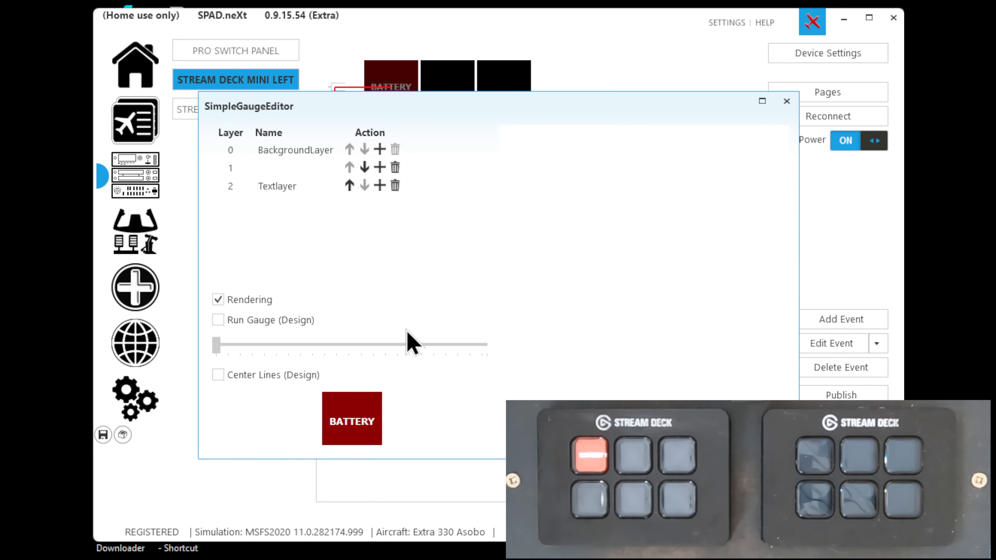
left_click(284, 190)
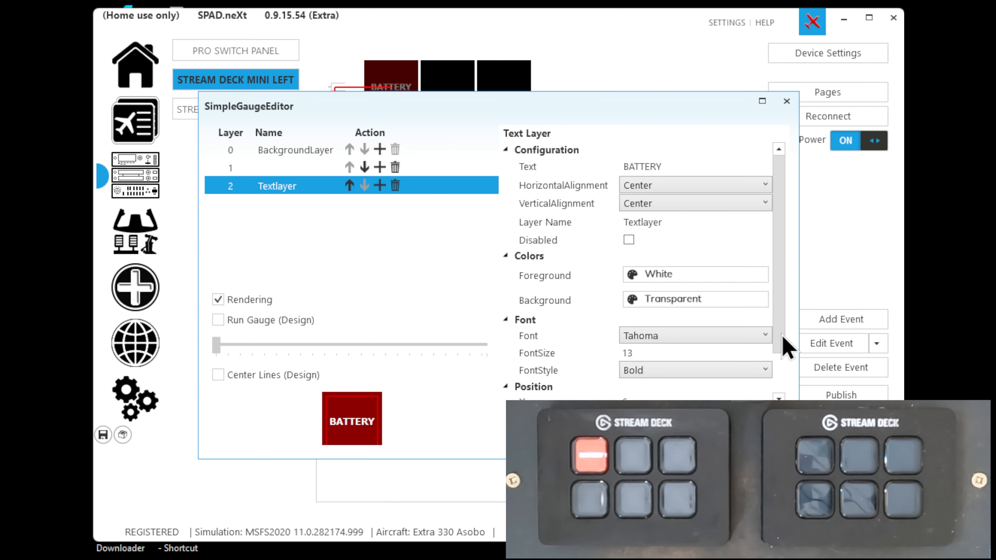
left_click_drag(783, 341, 783, 380)
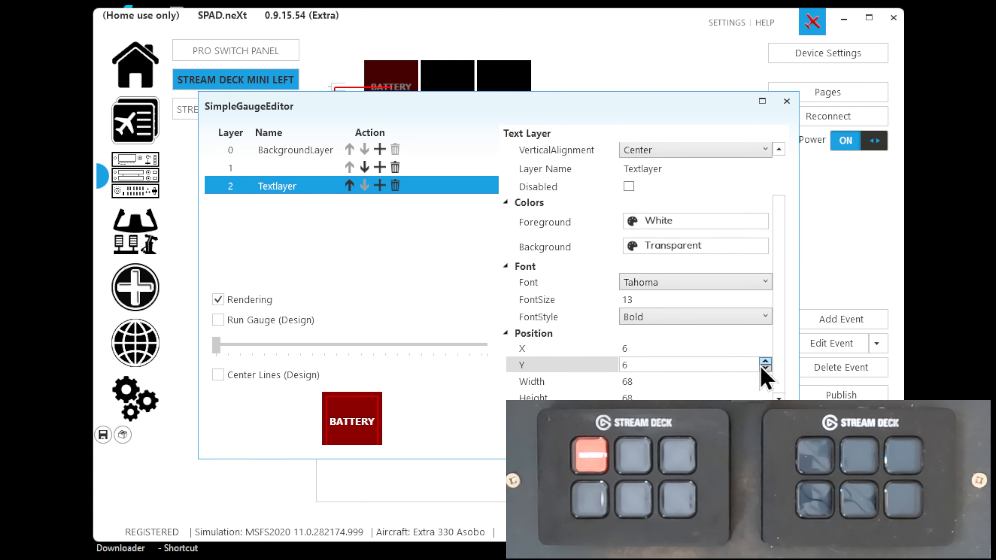
left_click(765, 368)
left_click(765, 368)
left_click(765, 368)
left_click(765, 368)
left_click(765, 368)
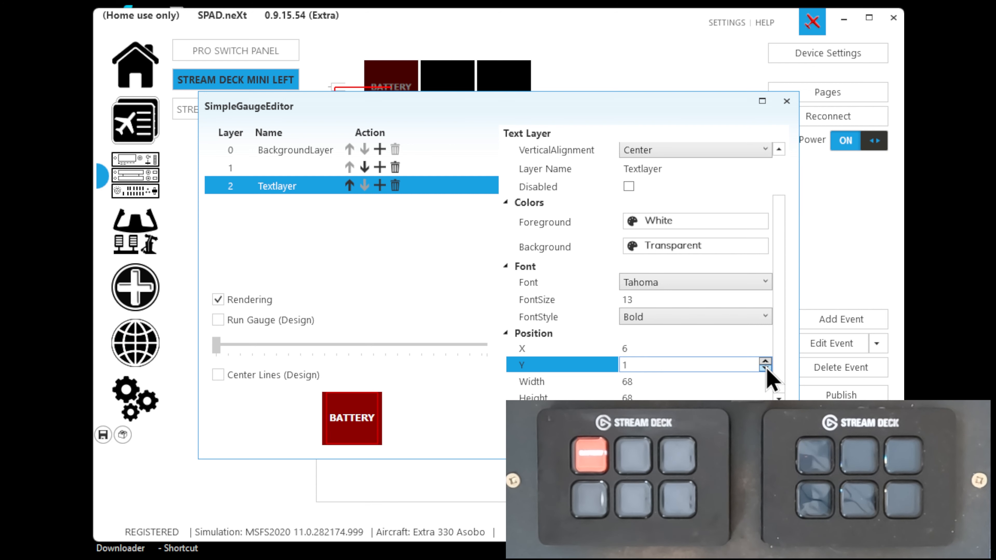
left_click(765, 368)
left_click(765, 368)
left_click(765, 368)
left_click(765, 368)
left_click(765, 368)
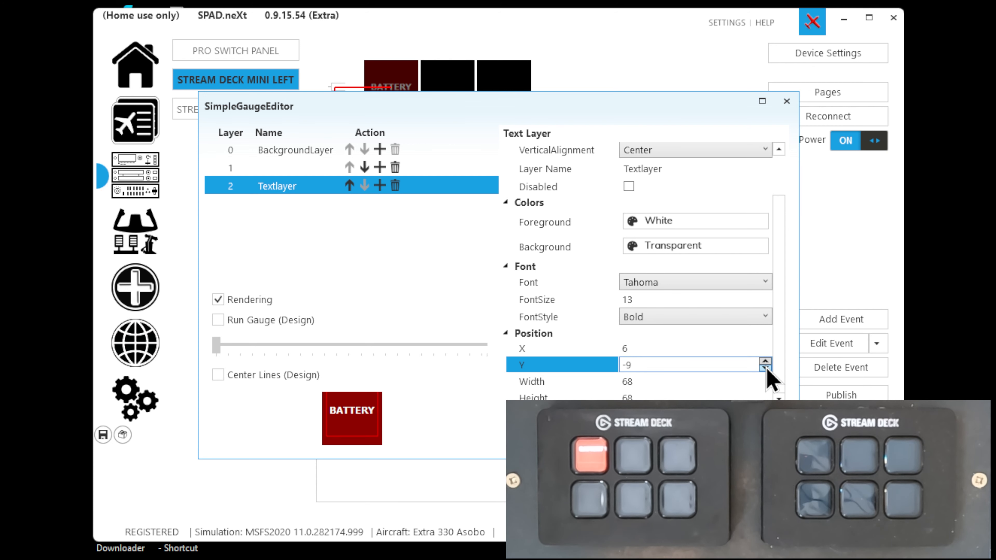
left_click(766, 368)
left_click(765, 368)
left_click(765, 368)
left_click(725, 441)
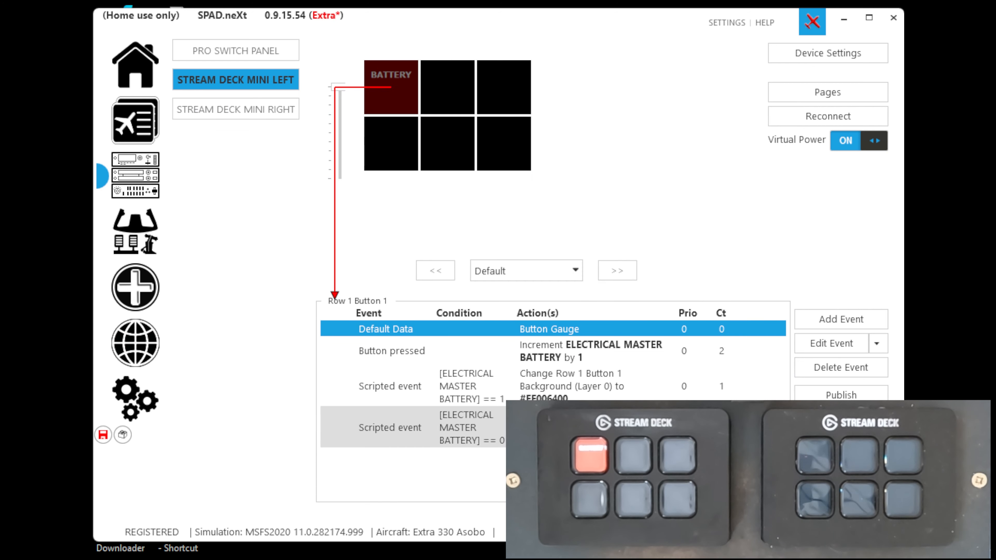
Add a text layer reading OFF above the existing Textlayer in the button gauge and save the gauge
double_click(542, 331)
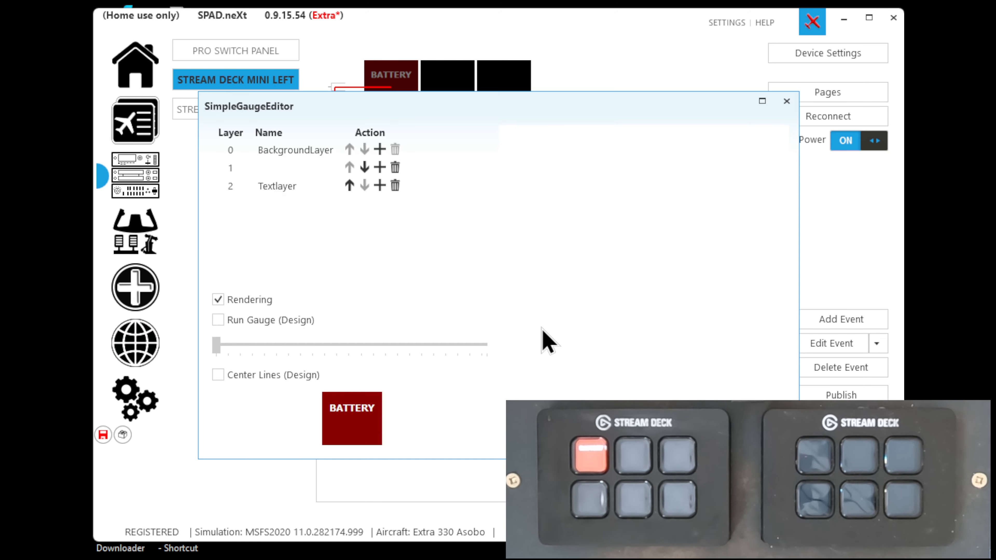
left_click(377, 185)
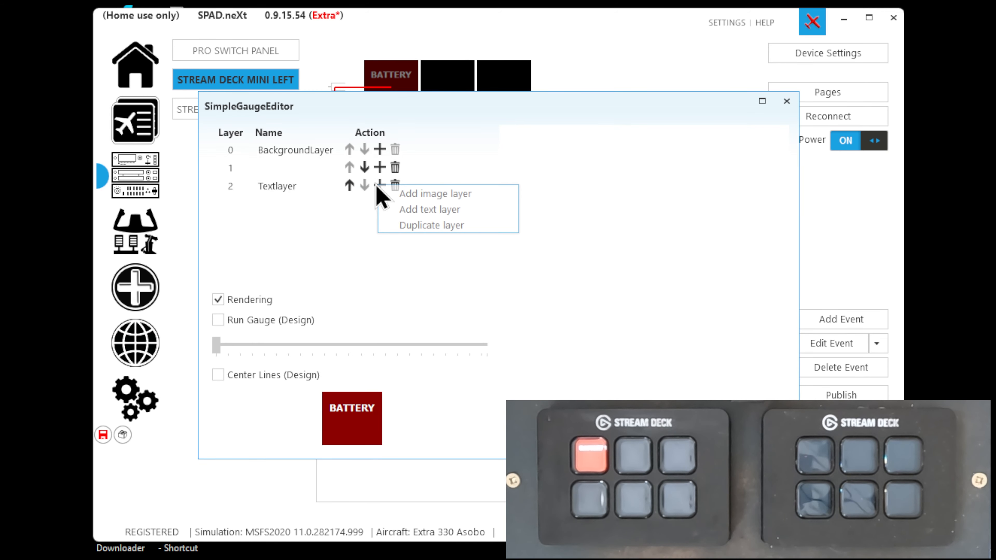
left_click(404, 210)
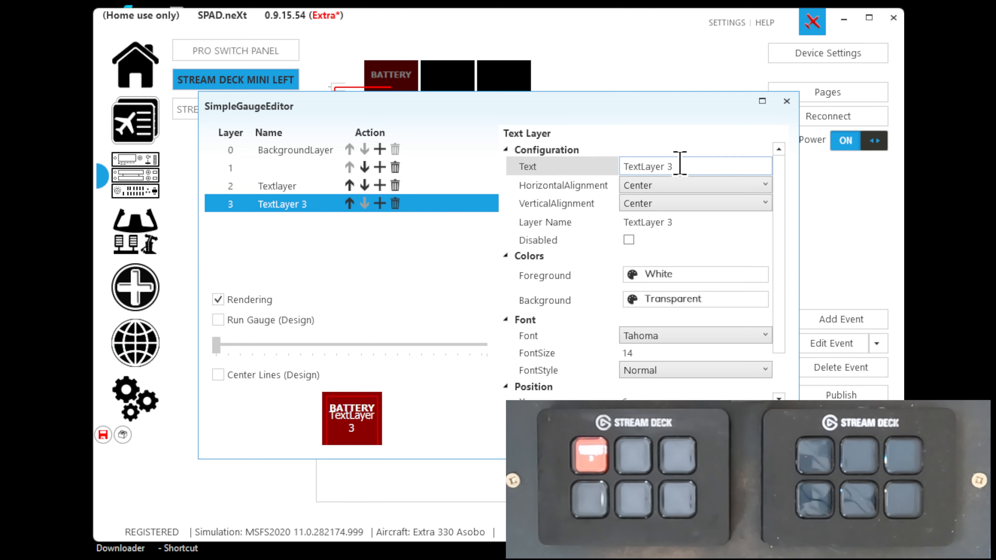
left_click(679, 166)
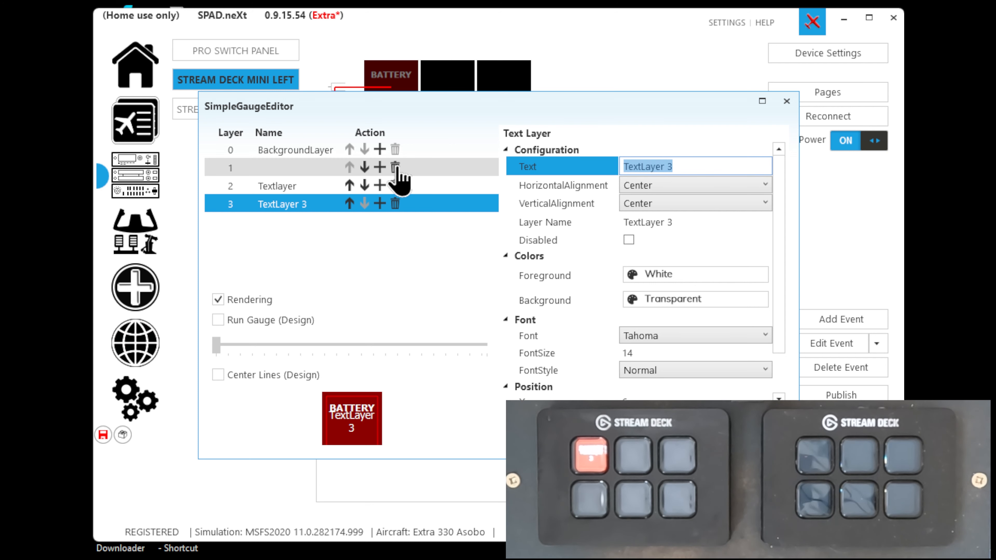
type("OFF")
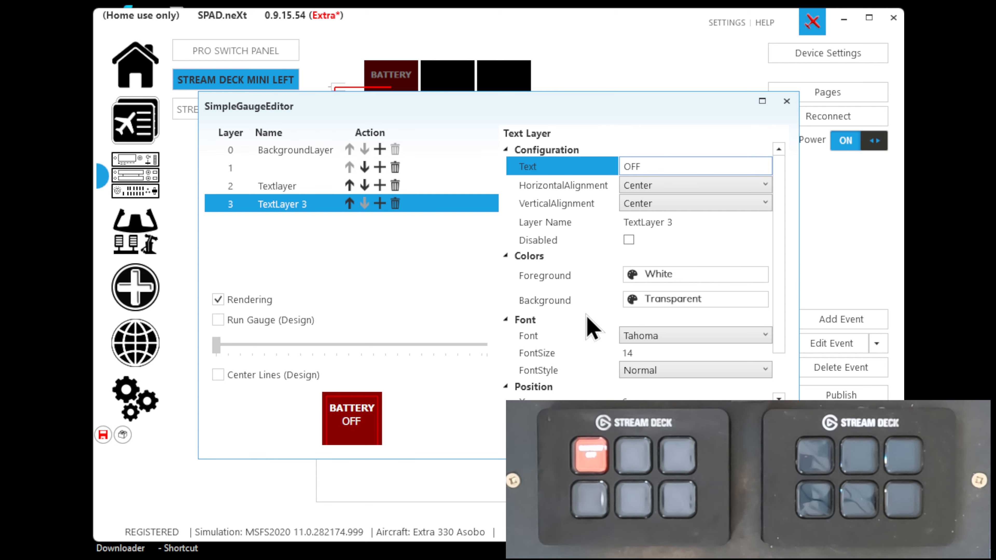
left_click(725, 439)
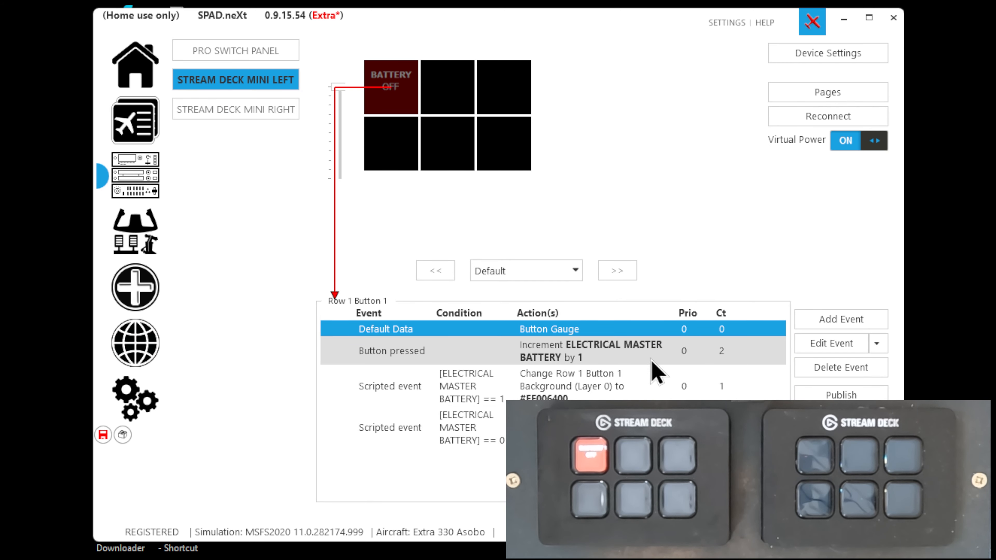
Add a Change Label action to the battery-equals-1 scripted event that sets layer (3) TEXT TextLayer 3 to ON, and save the event
double_click(569, 389)
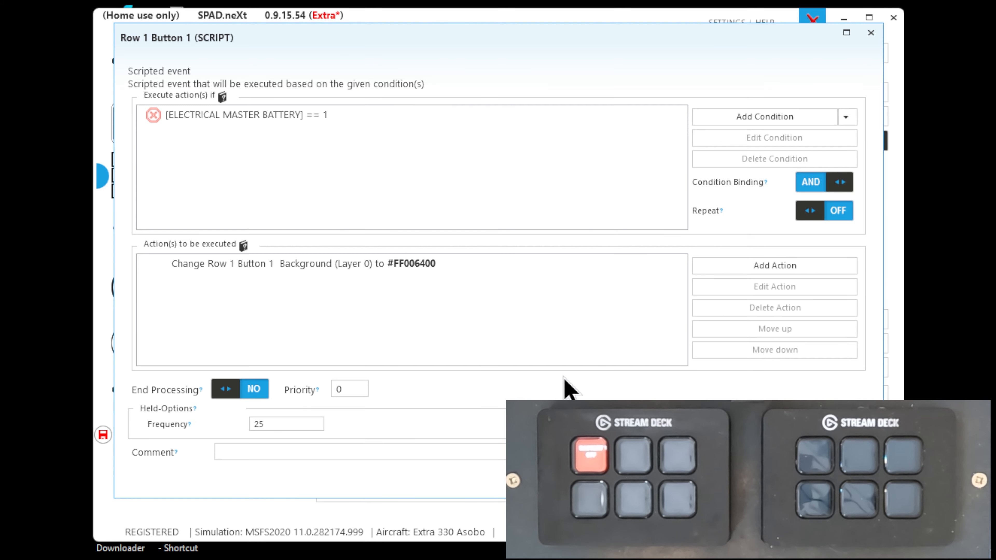
left_click(710, 270)
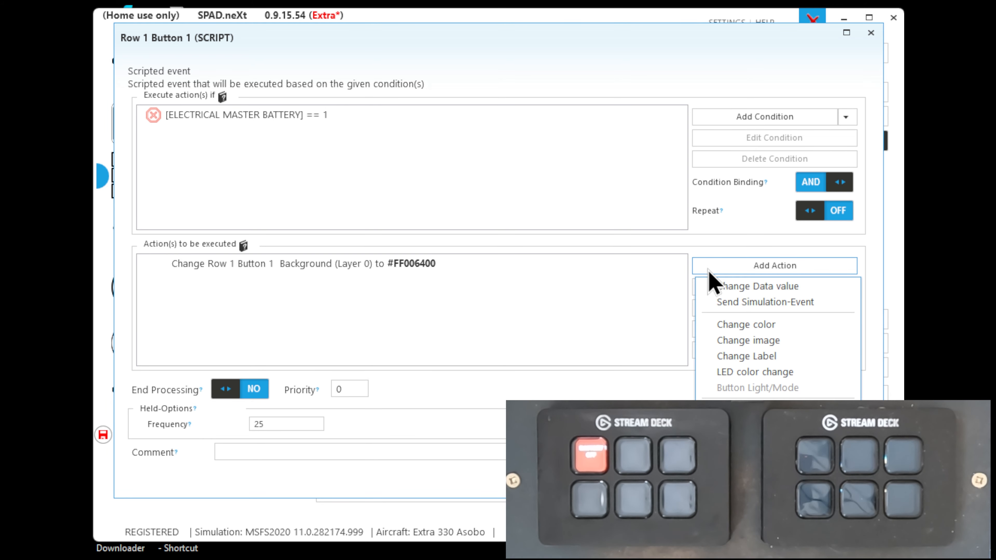
left_click(721, 355)
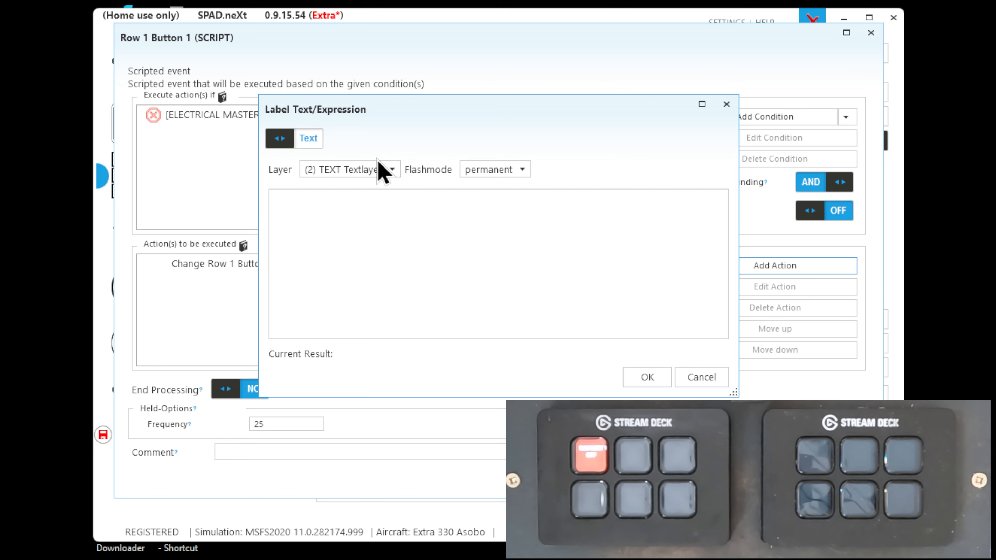
left_click(370, 169)
left_click(359, 201)
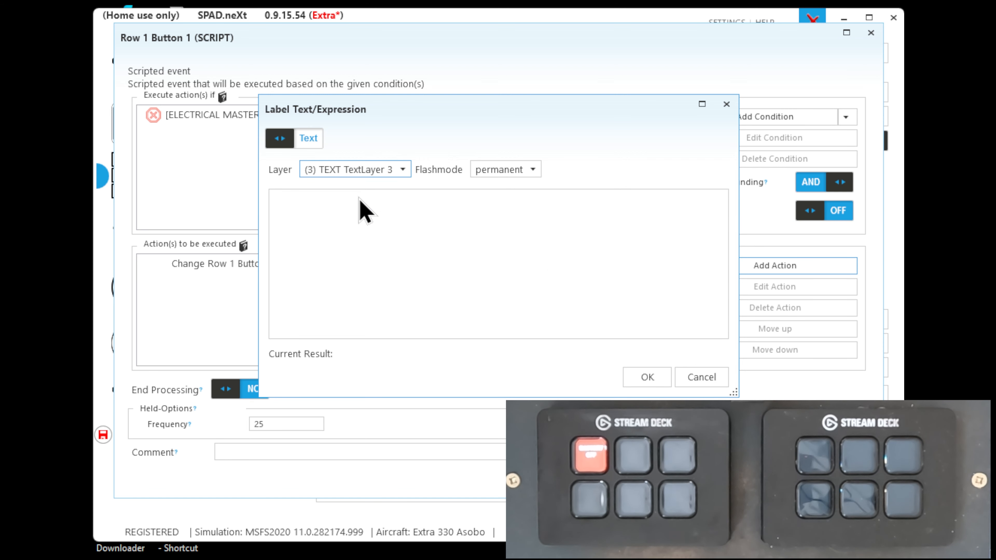
left_click(358, 217)
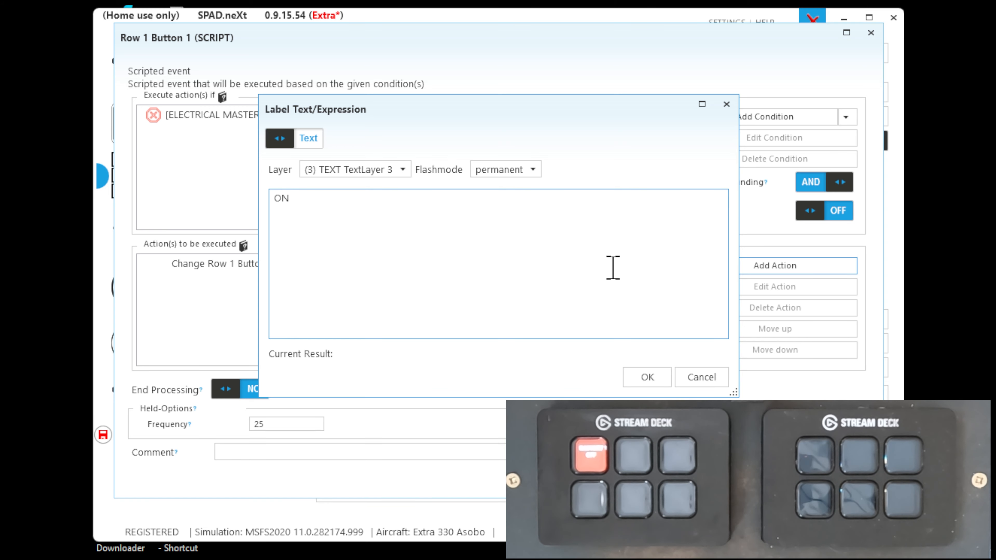
left_click(632, 379)
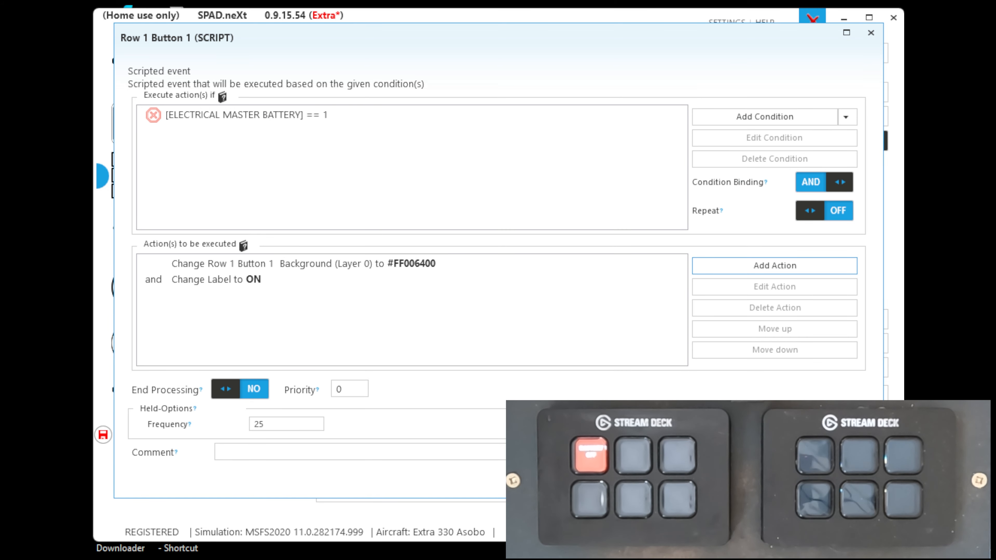
left_click(768, 481)
Add a Change Label action to the battery-equals-0 scripted event that sets layer (3) TEXT TextLayer 3 to OFF, and save the event
double_click(568, 442)
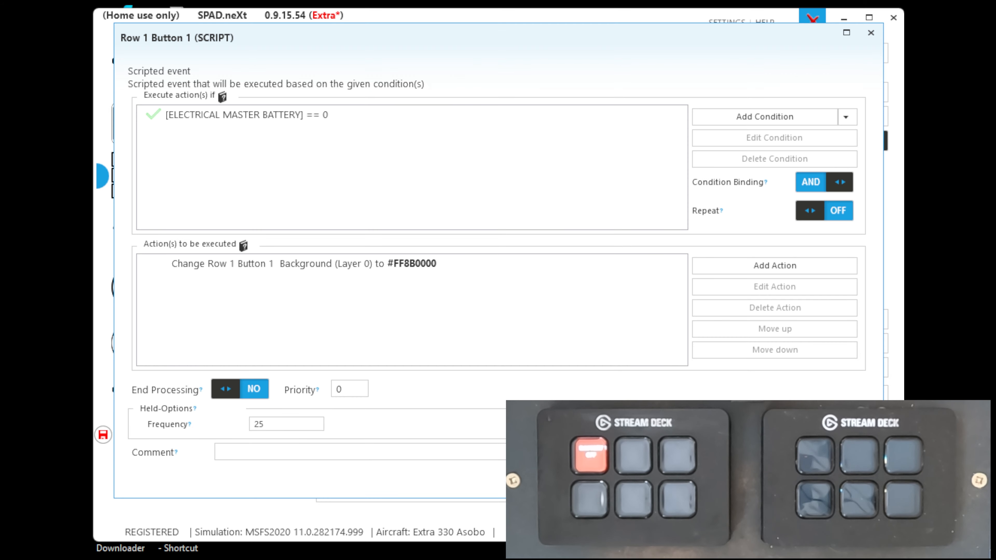
left_click(762, 270)
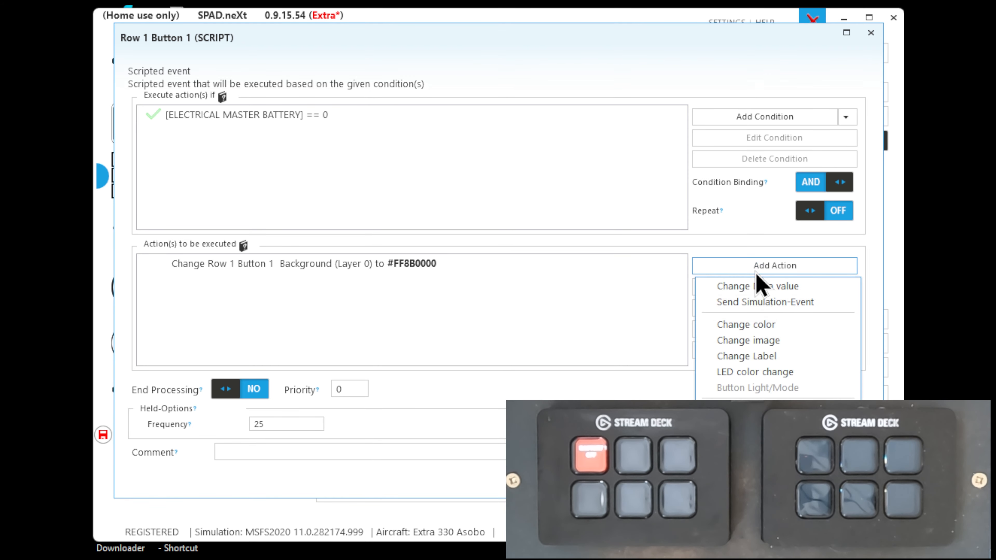
left_click(755, 357)
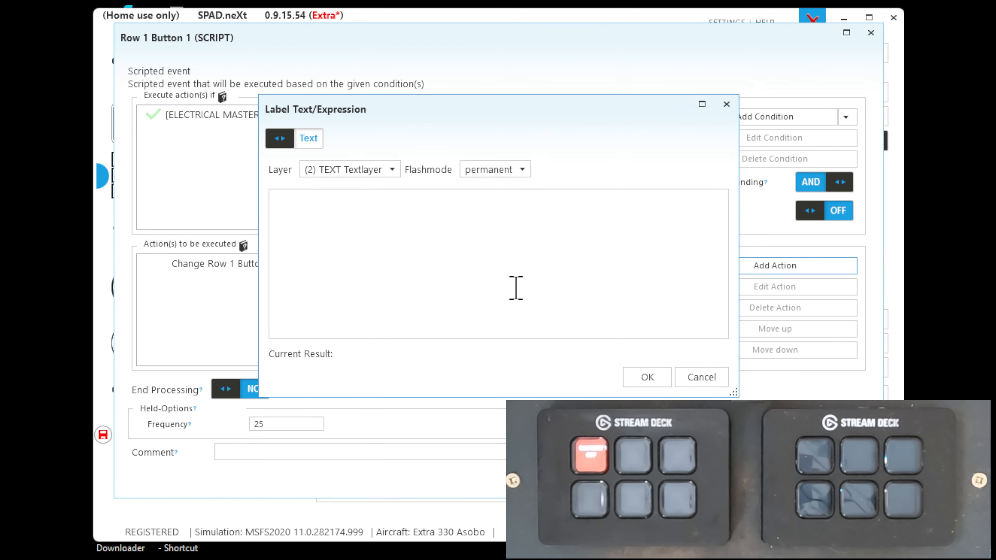
left_click(394, 173)
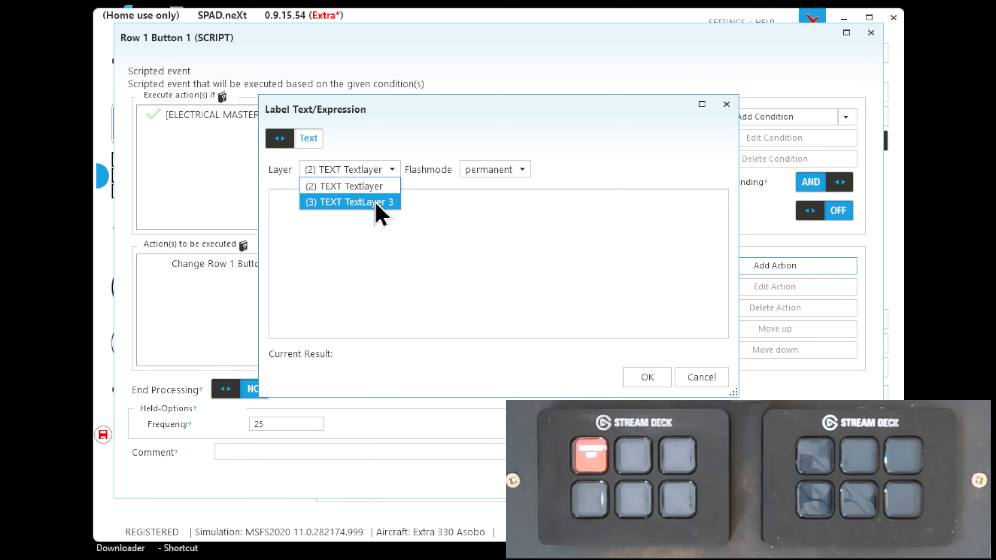
left_click(380, 204)
left_click(331, 215)
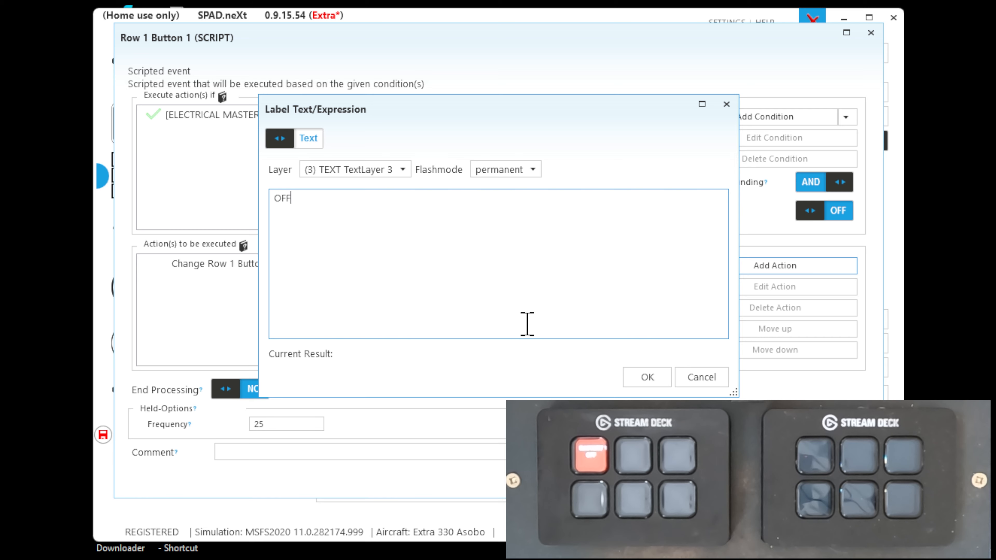
left_click(654, 379)
left_click(786, 479)
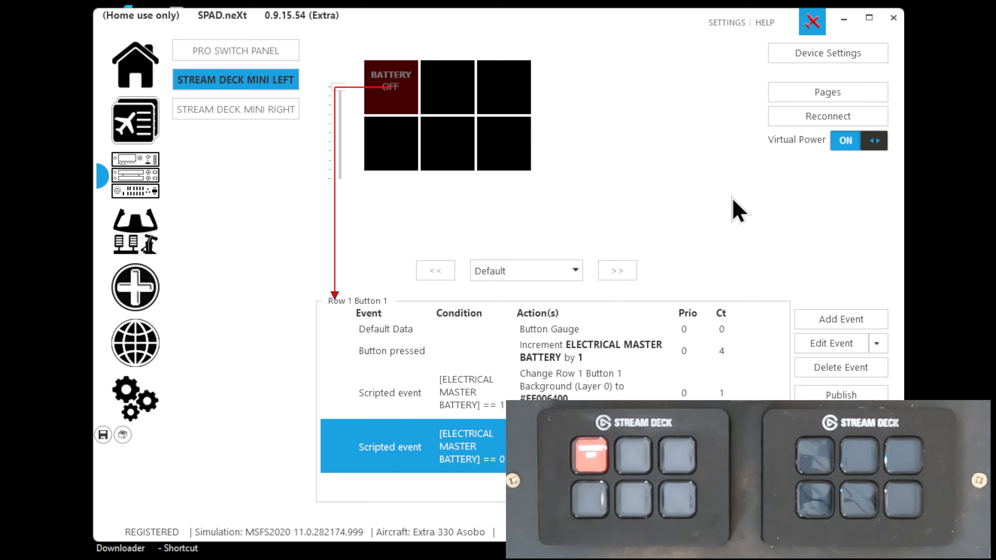
Copy all events of Row 1 Button 1 and paste them onto Row 1 Button 2, replacing its existing events
left_click(876, 343)
mouse_move(762, 367)
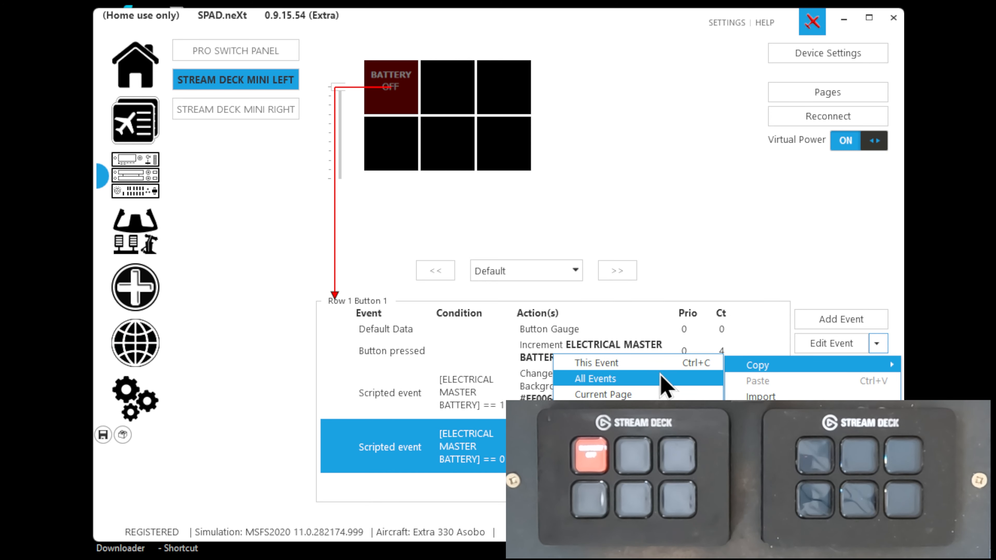
left_click(644, 378)
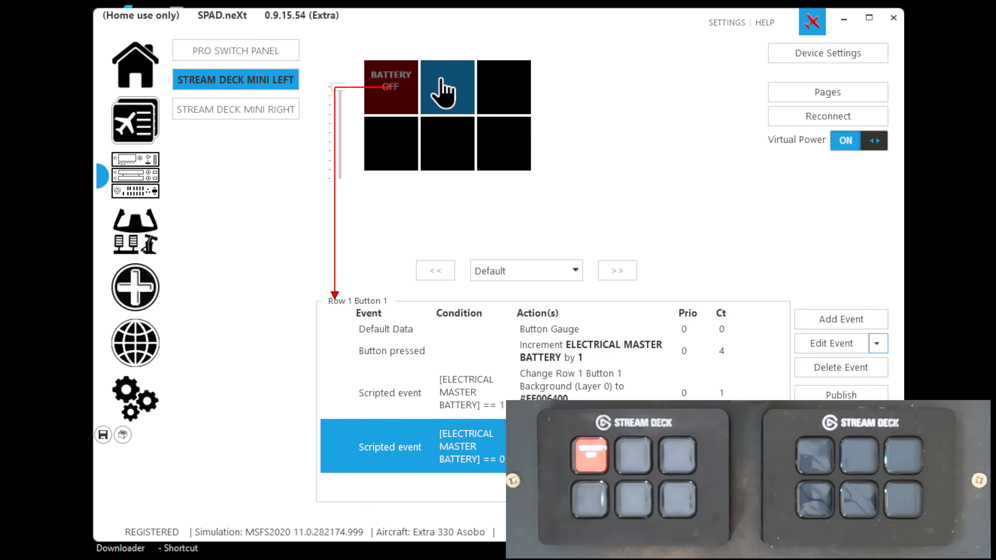
left_click(442, 89)
key("ctrl+v")
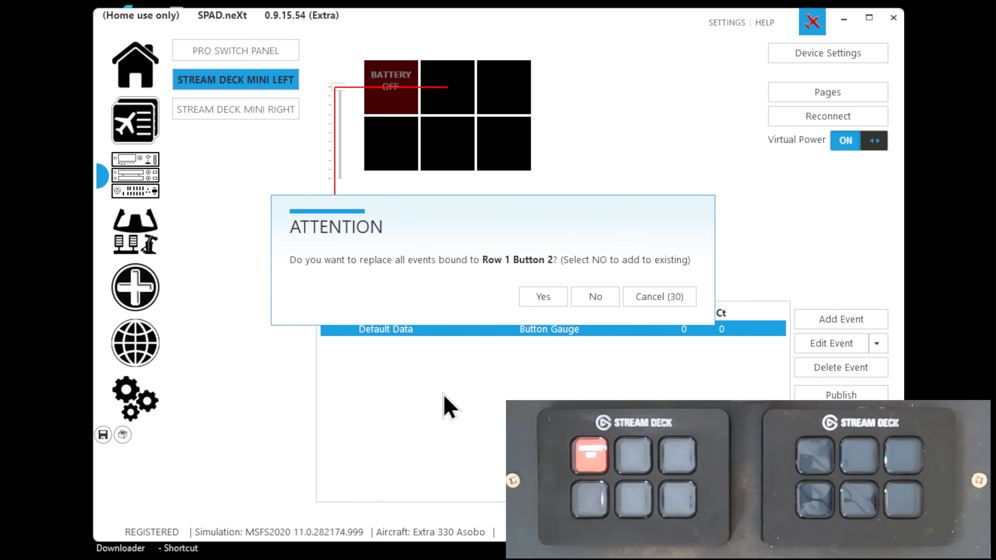
left_click(543, 297)
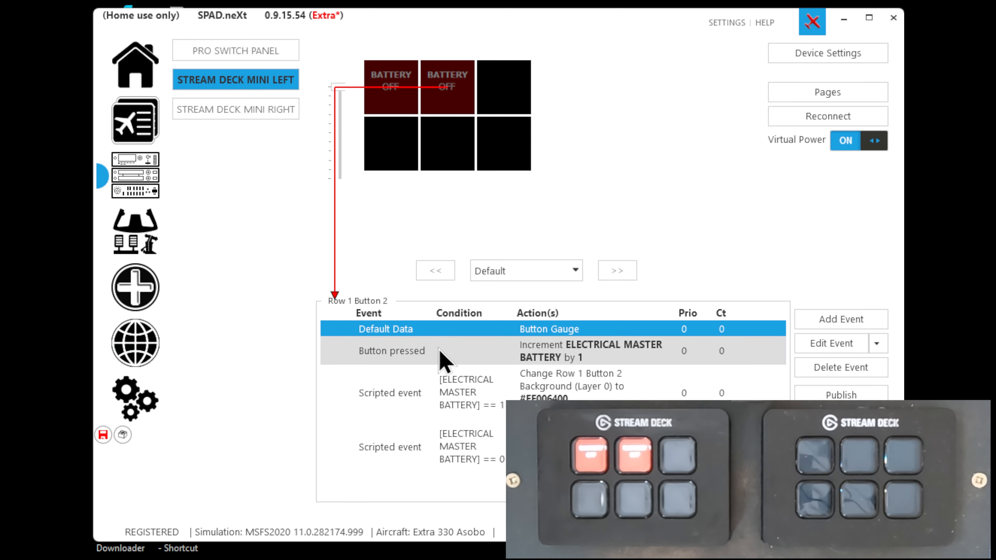
Delete TextLayer 3 and Textlayer from the button gauge of Row 1 Button 2
double_click(404, 330)
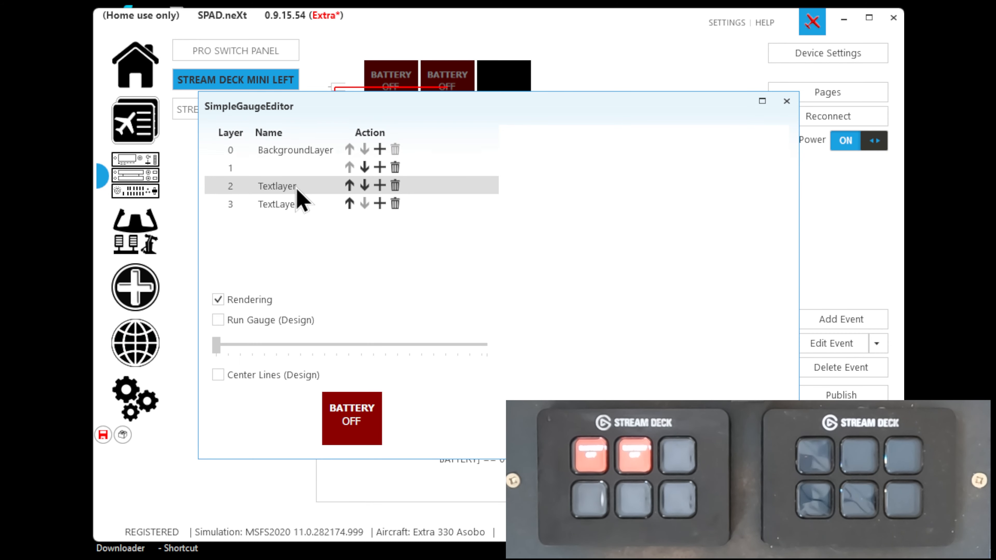
left_click(394, 203)
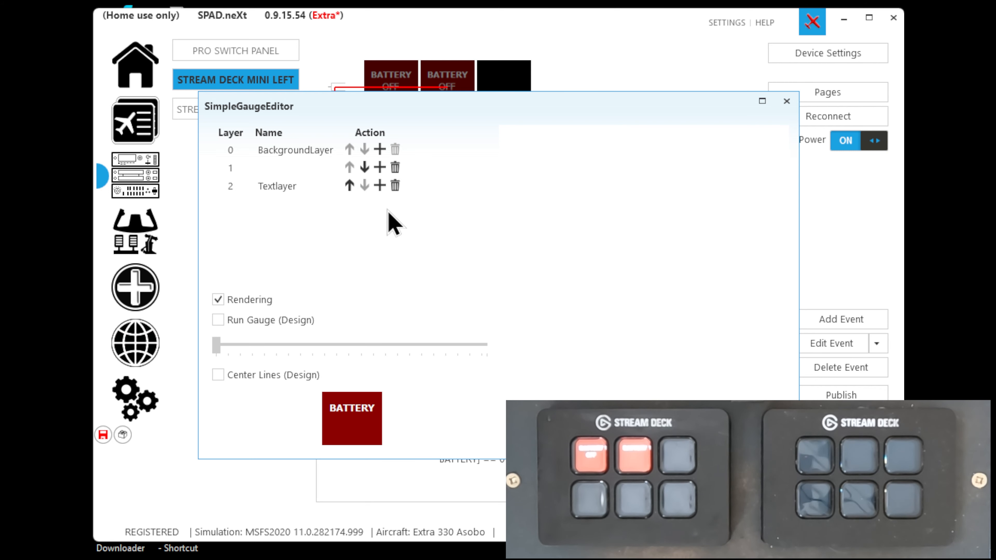
left_click(308, 187)
left_click(396, 190)
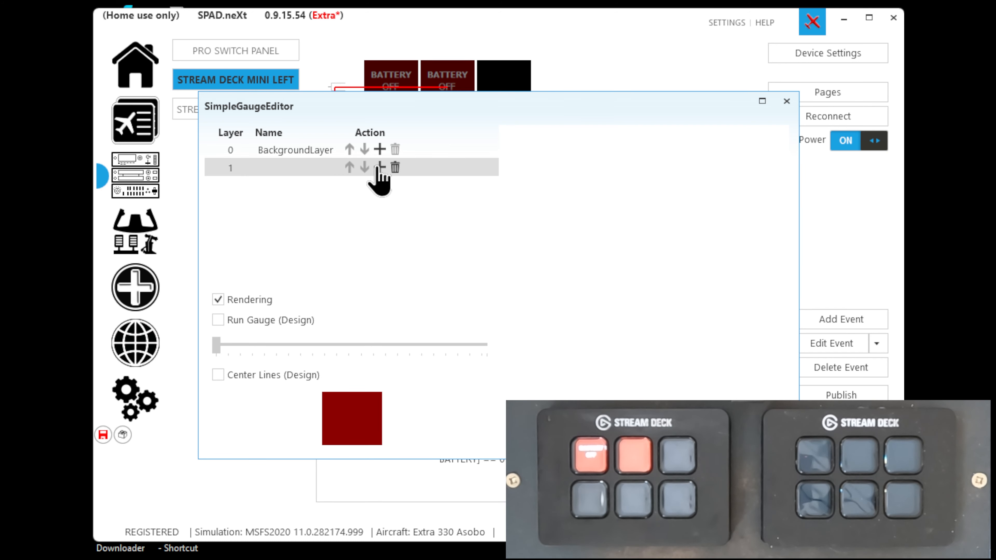
Assign the online Buttons > Systems_Electrical image sys_elec_batt_off to image layer 1 and save the button gauge
left_click(333, 173)
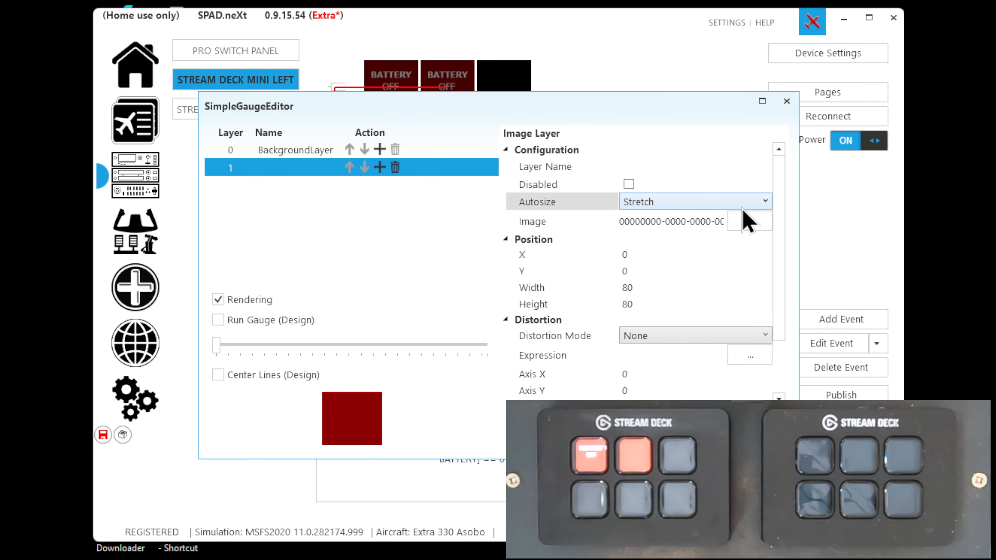
left_click(751, 222)
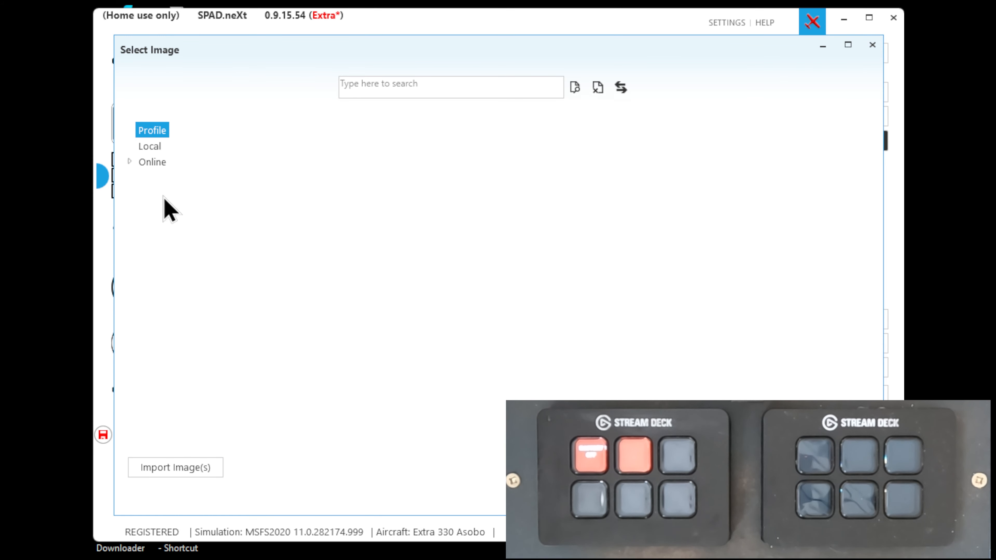
left_click(129, 161)
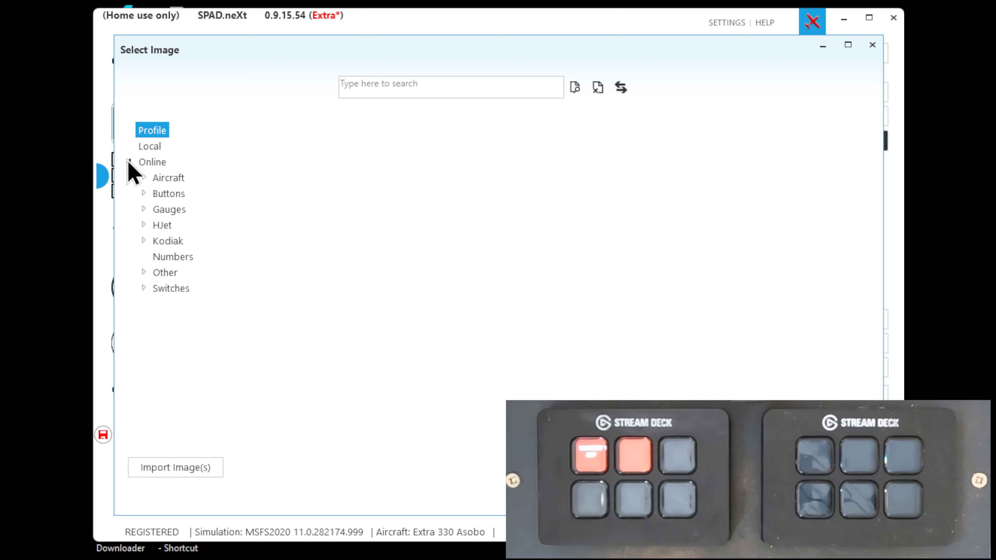
left_click(143, 194)
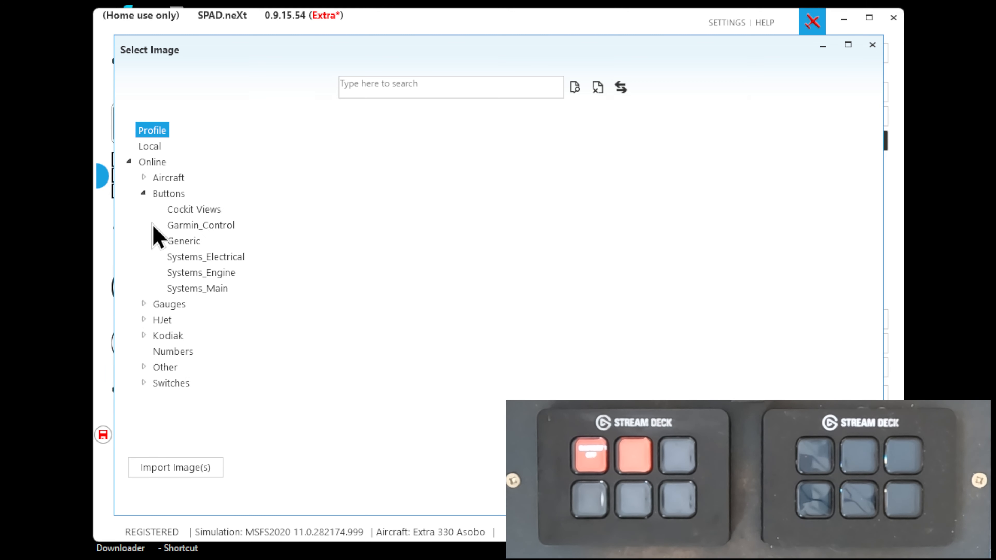
left_click(187, 258)
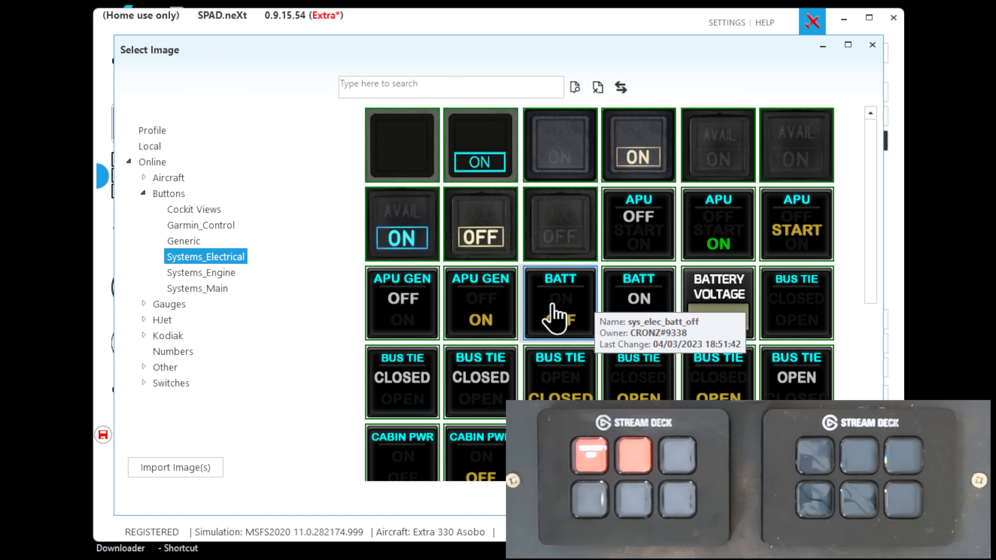
double_click(555, 316)
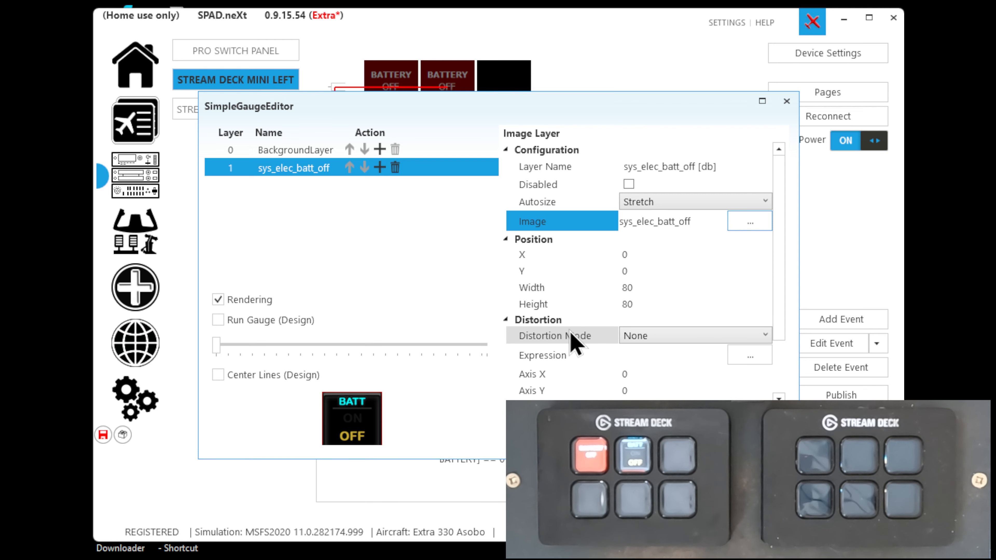
left_click(715, 440)
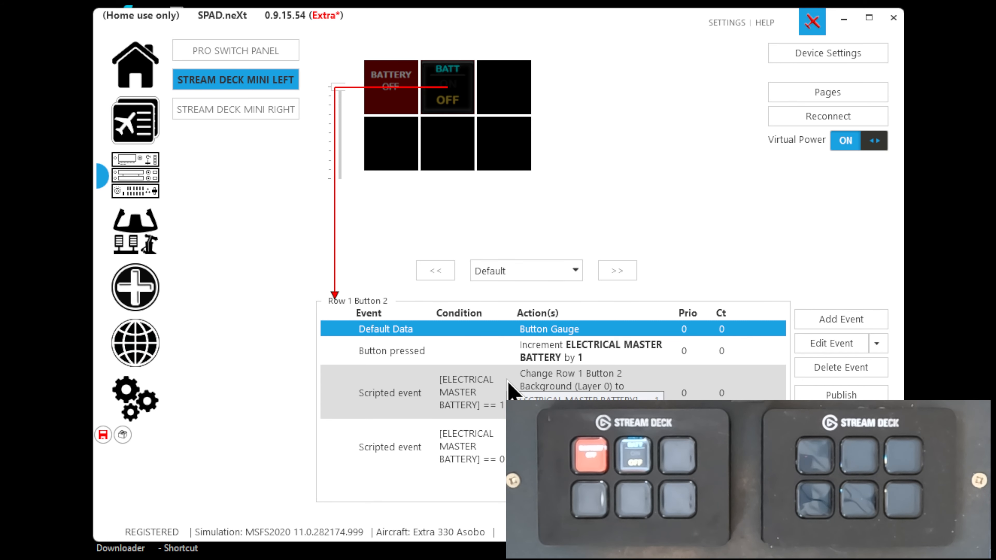
Delete the background color and label actions from Row 1 Button 2's battery-equals-1 scripted event
double_click(508, 390)
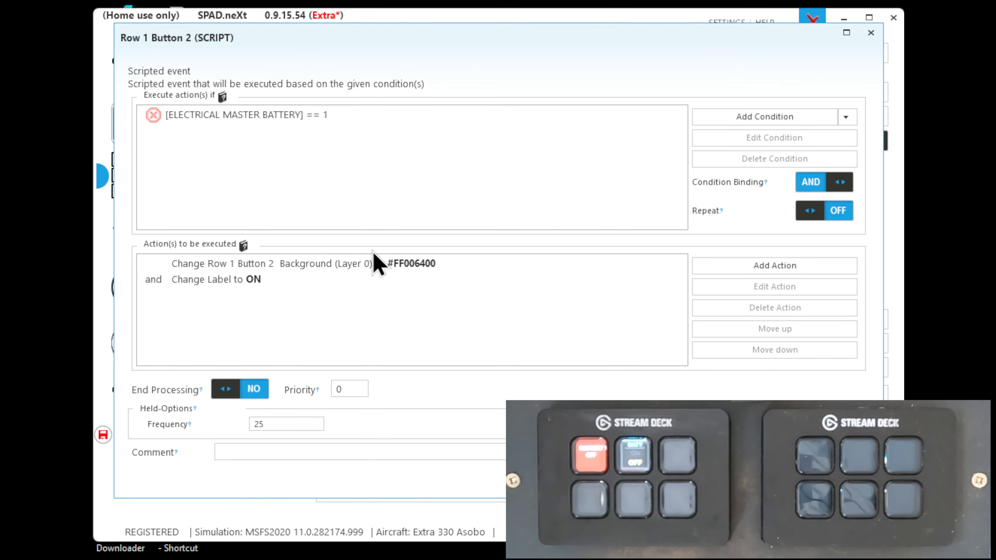
left_click(377, 263)
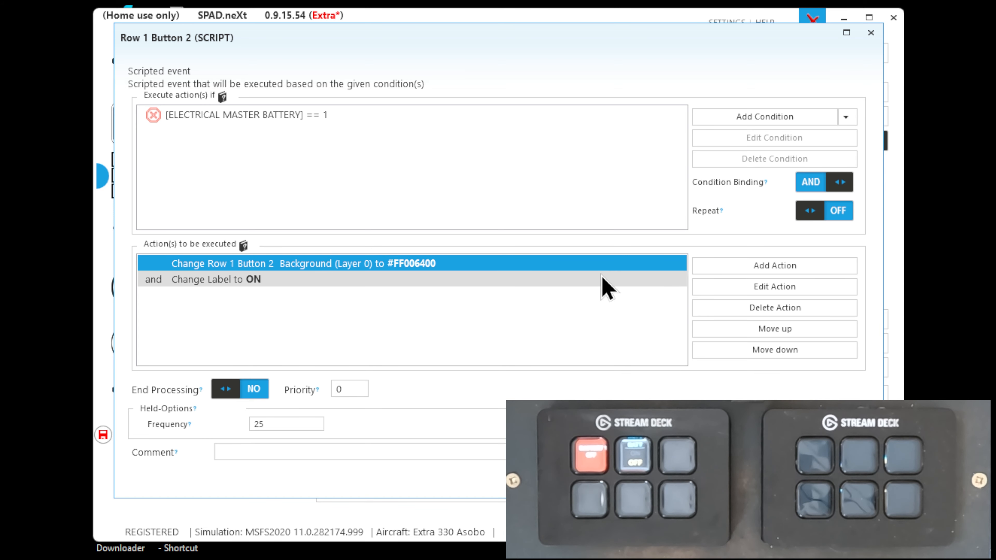
left_click(739, 310)
left_click(740, 310)
Add a Change Image action that sets layer (1) to the online Systems_Electrical image sys_elec_batt_on, and save the battery-equals-1 event
left_click(733, 267)
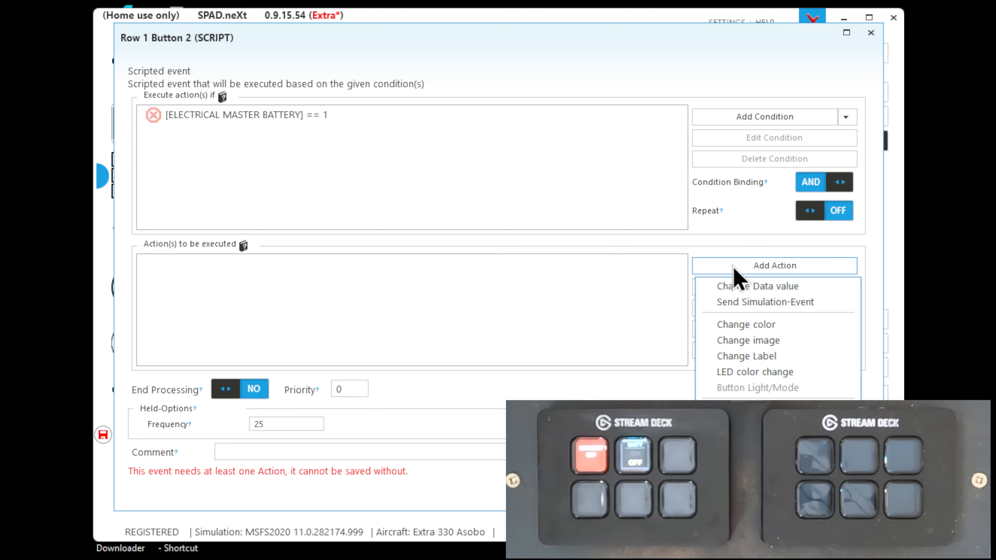
left_click(737, 344)
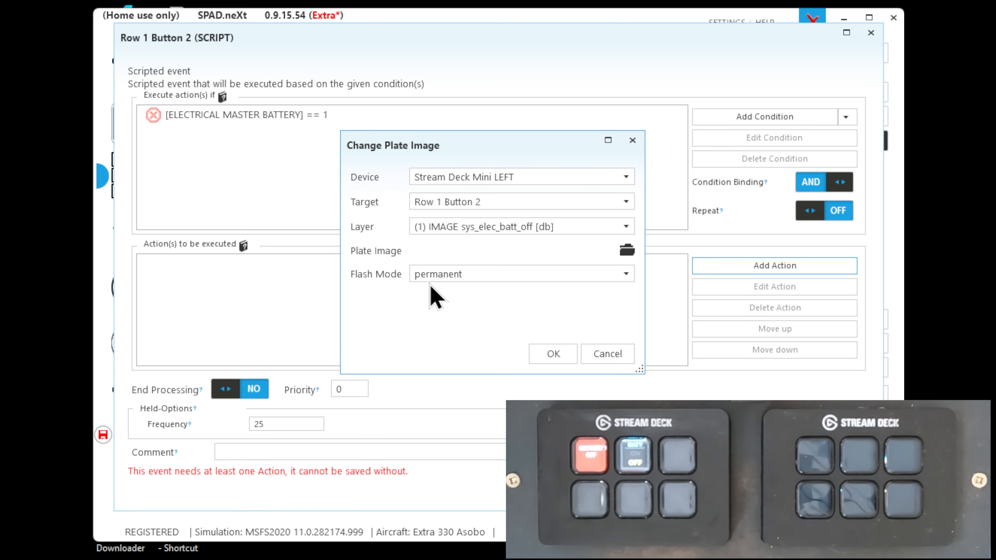
left_click(627, 250)
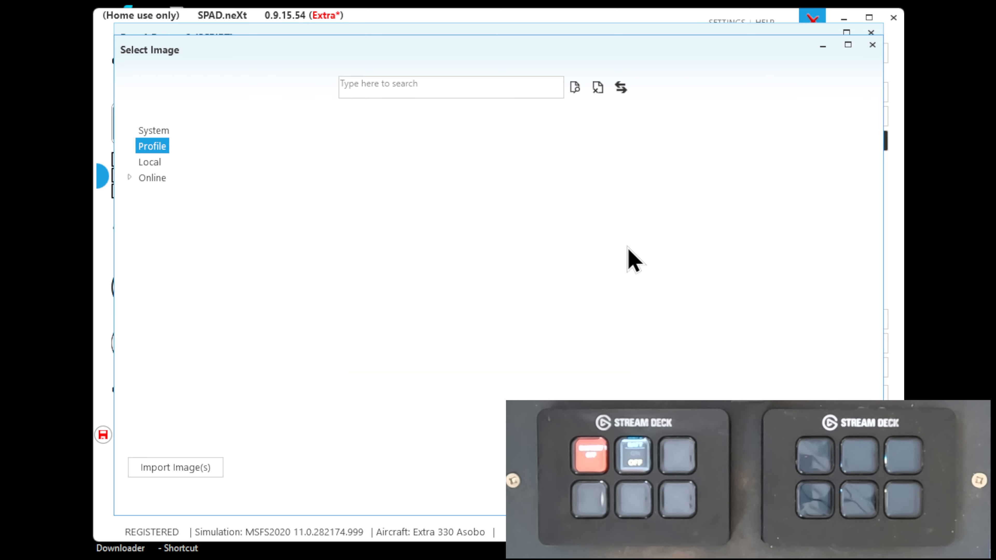
left_click(129, 178)
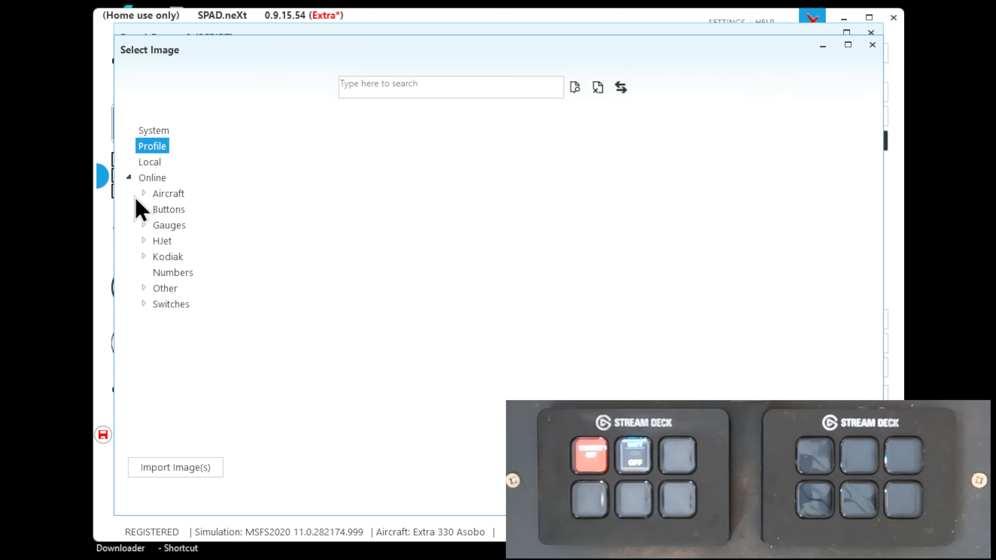
left_click(143, 209)
left_click(185, 272)
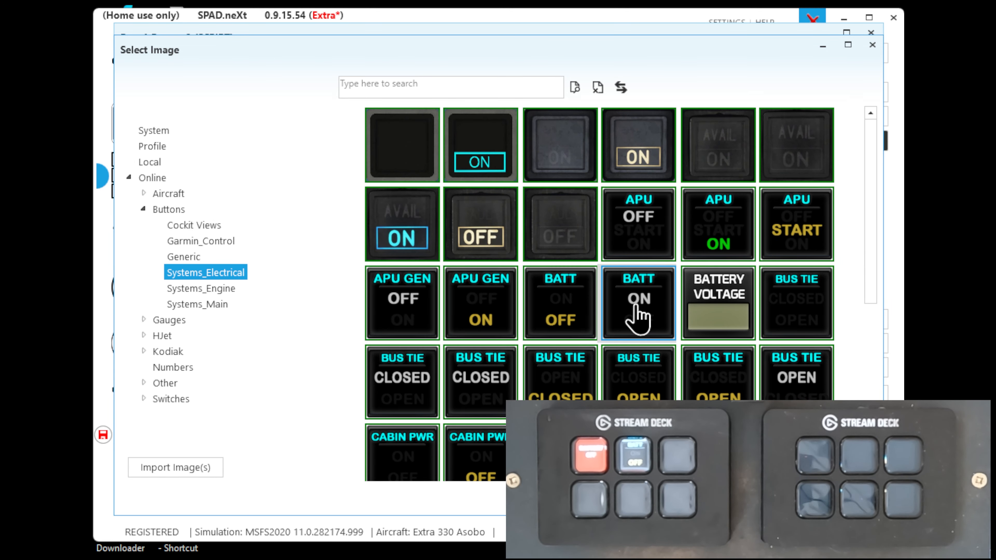
double_click(637, 310)
left_click(550, 351)
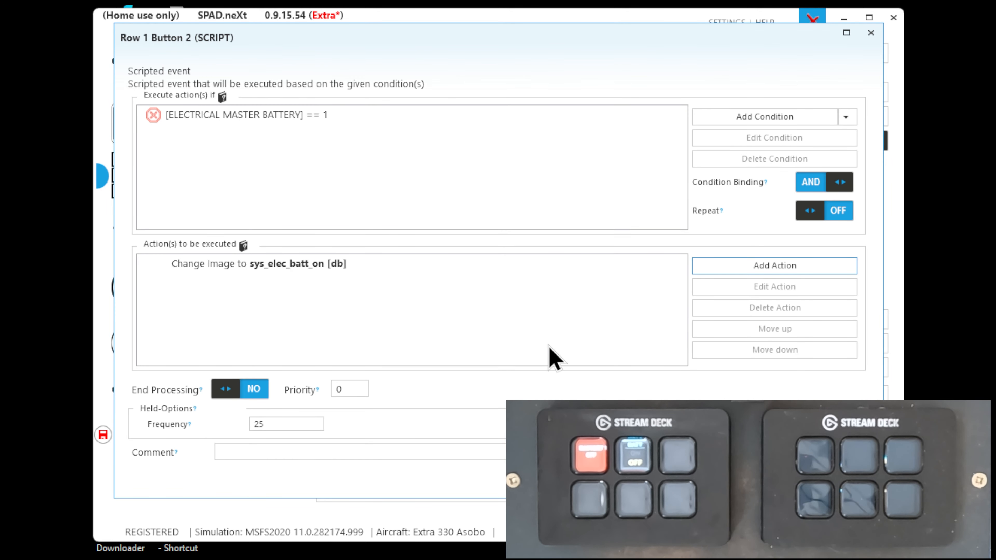
left_click(799, 481)
Delete the background color and label actions from Row 1 Button 2's battery-equals-0 scripted event
double_click(569, 435)
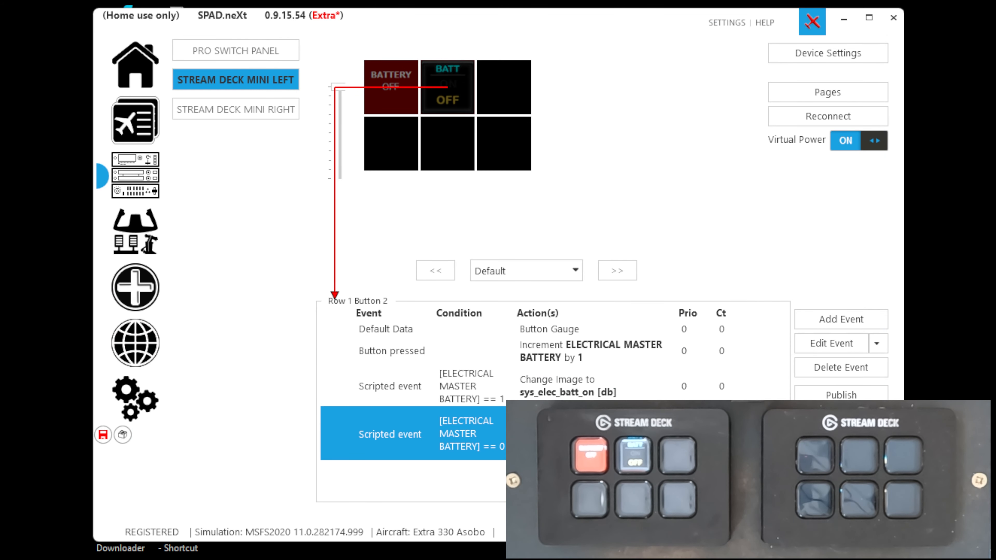
left_click(365, 271)
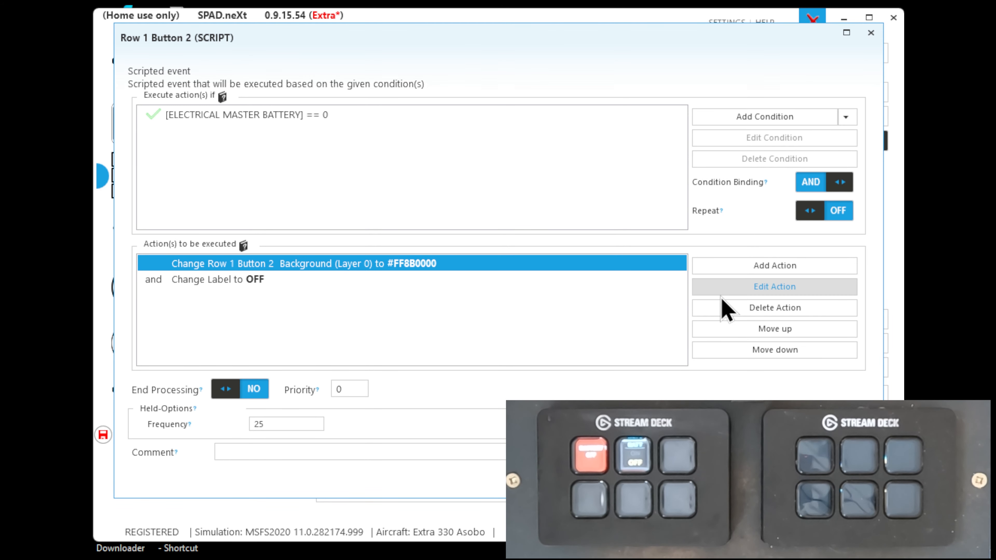
left_click(729, 310)
Add a Change Image action setting layer (1) to the online Systems_Electrical image sys_elec_batt_off, then save the battery-equals-0 event and the profile
left_click(717, 271)
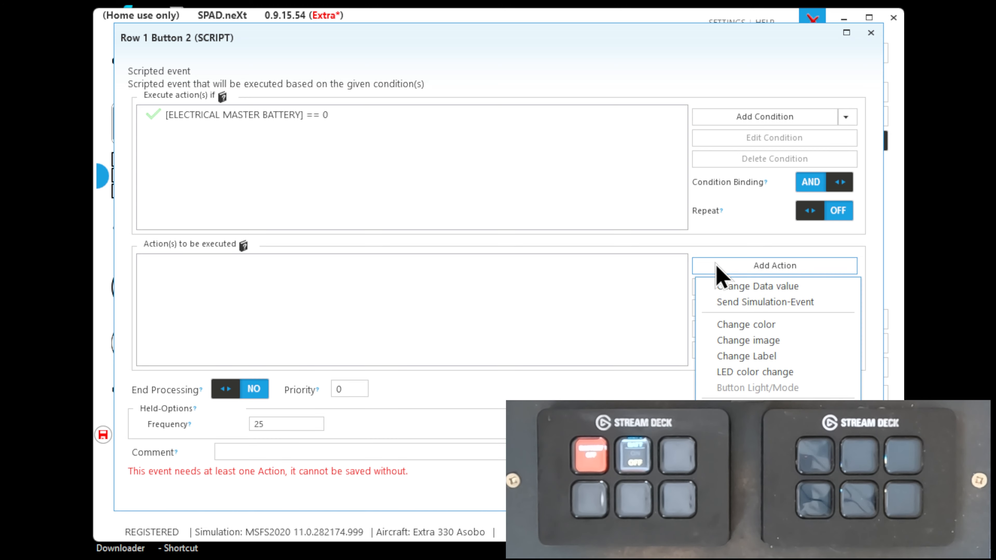
left_click(728, 341)
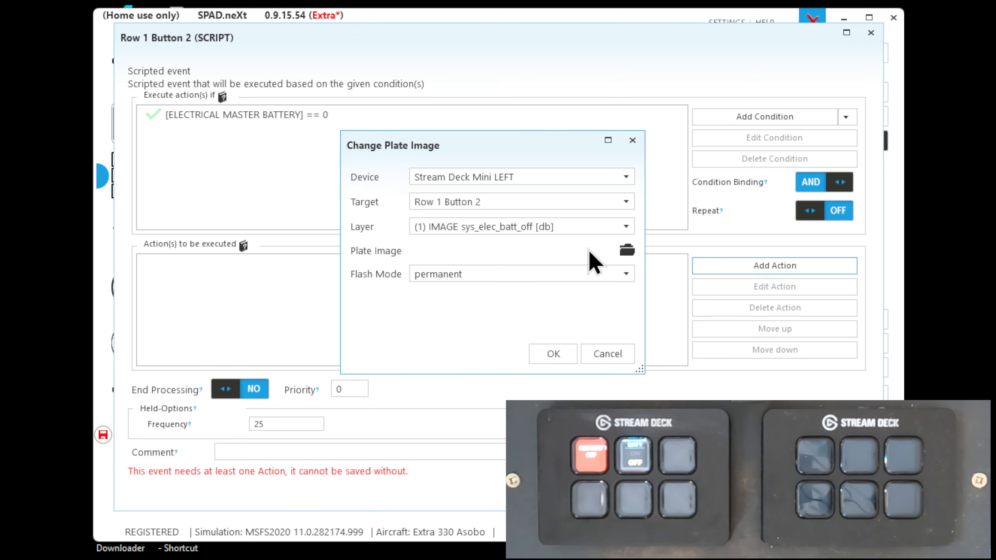
left_click(627, 250)
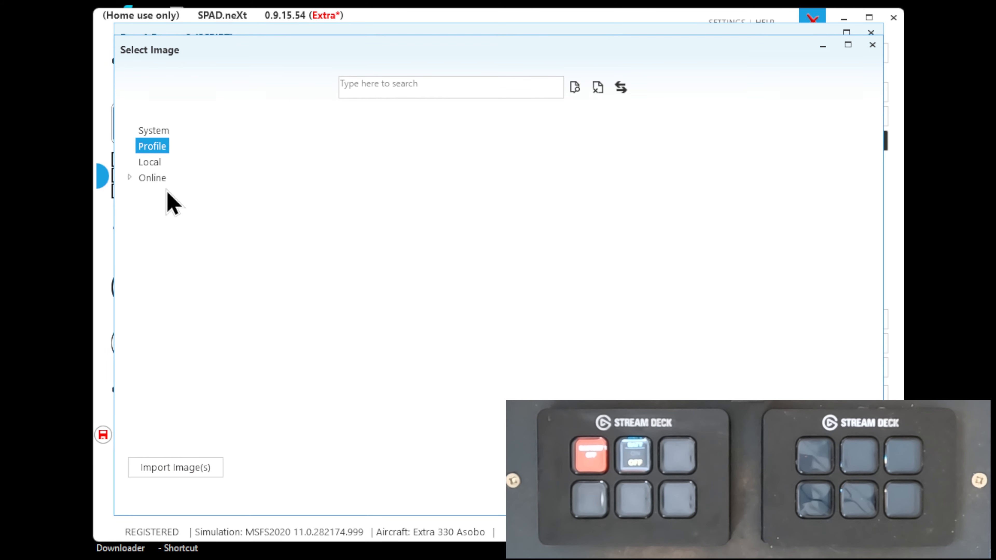
left_click(129, 177)
left_click(144, 210)
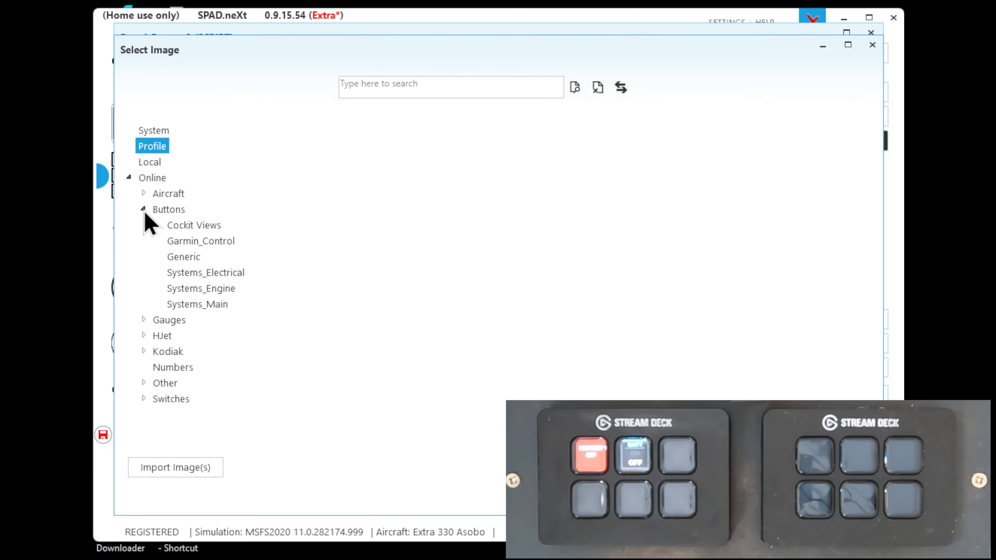
left_click(184, 273)
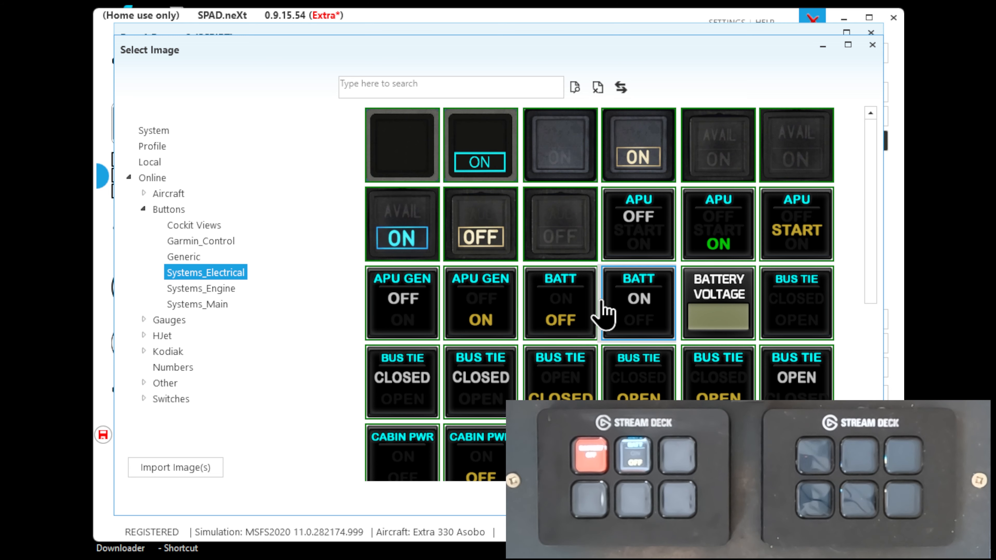
left_click(587, 312)
double_click(585, 311)
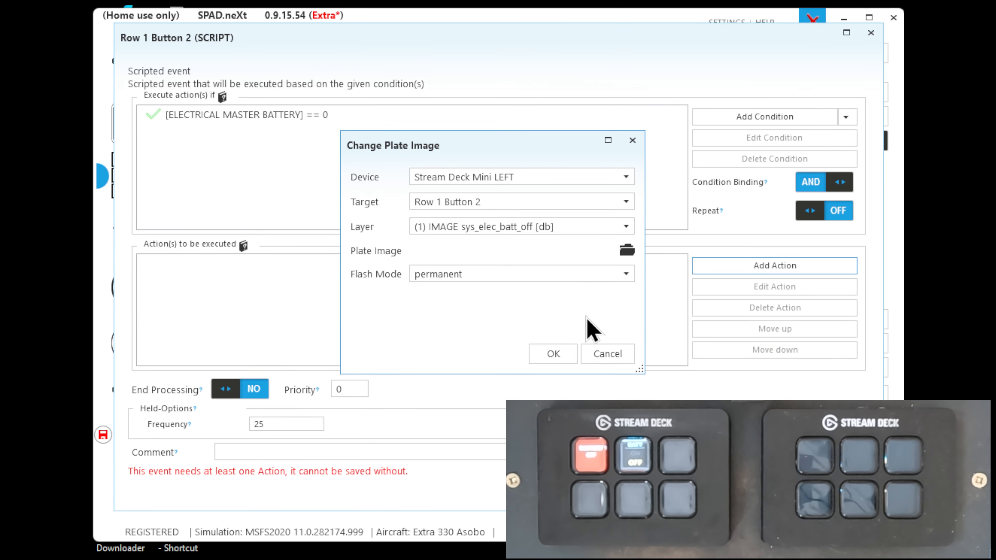
left_click(561, 348)
left_click(792, 491)
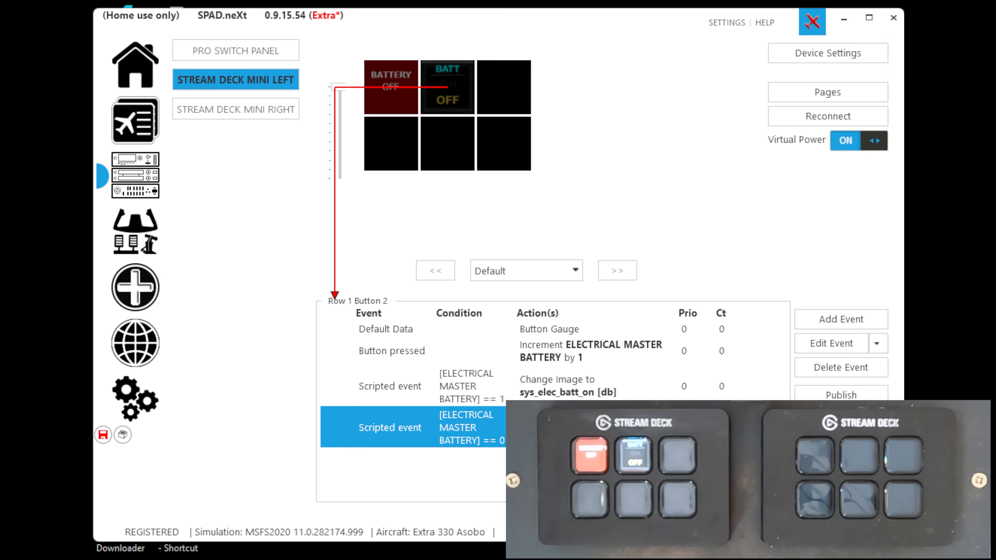
left_click(103, 435)
Open Row 1 Button 3's button gauge and browse the online image categories for image layer 1
left_click(491, 106)
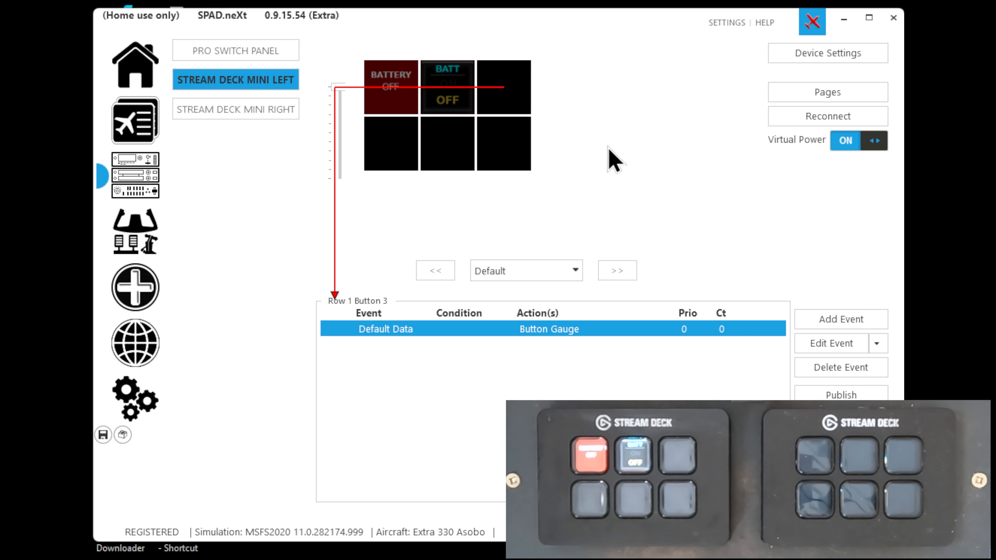
double_click(434, 329)
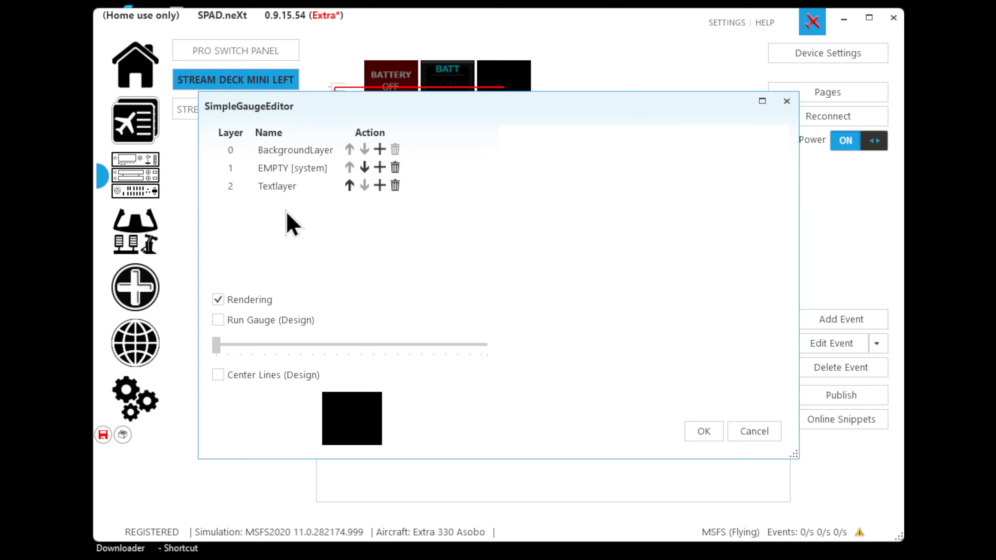
left_click(297, 172)
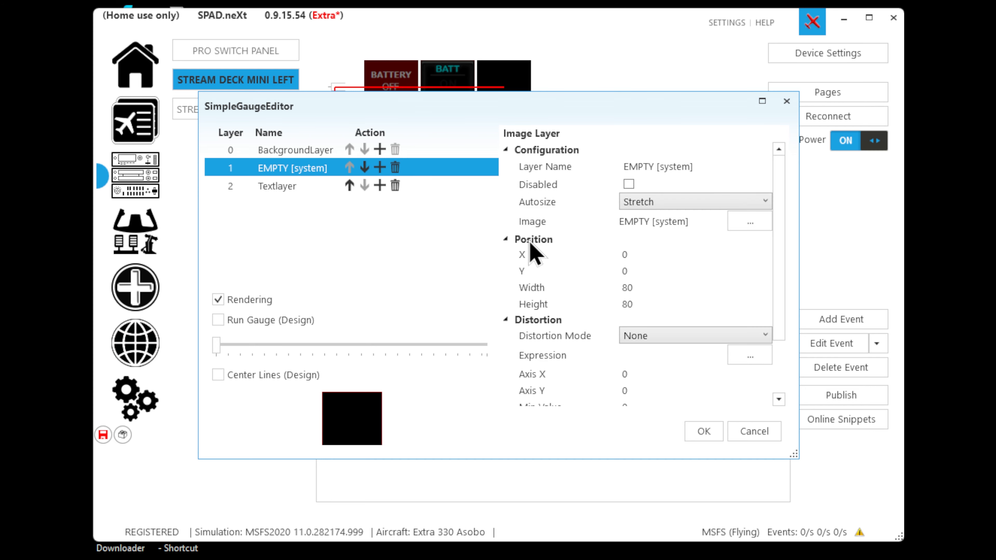
left_click(748, 221)
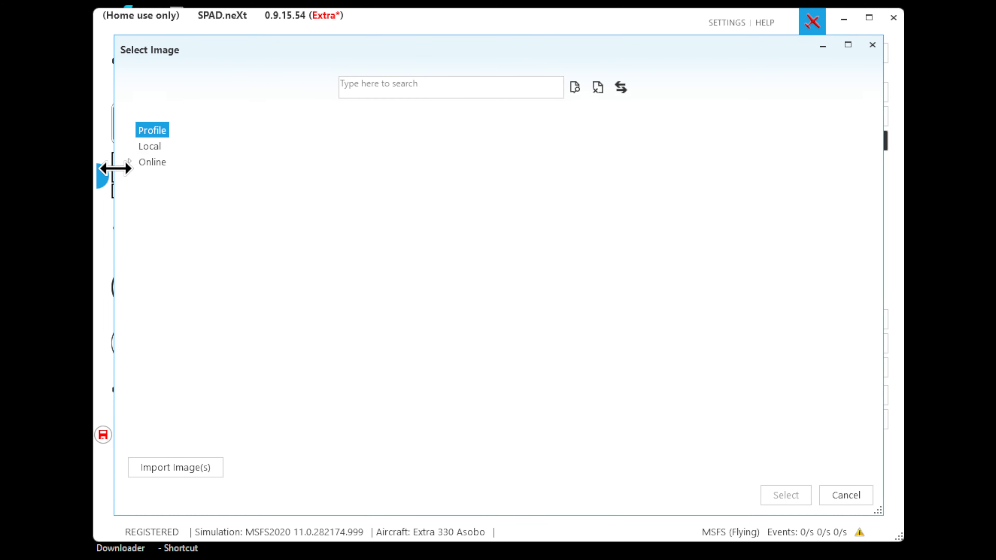
left_click(129, 164)
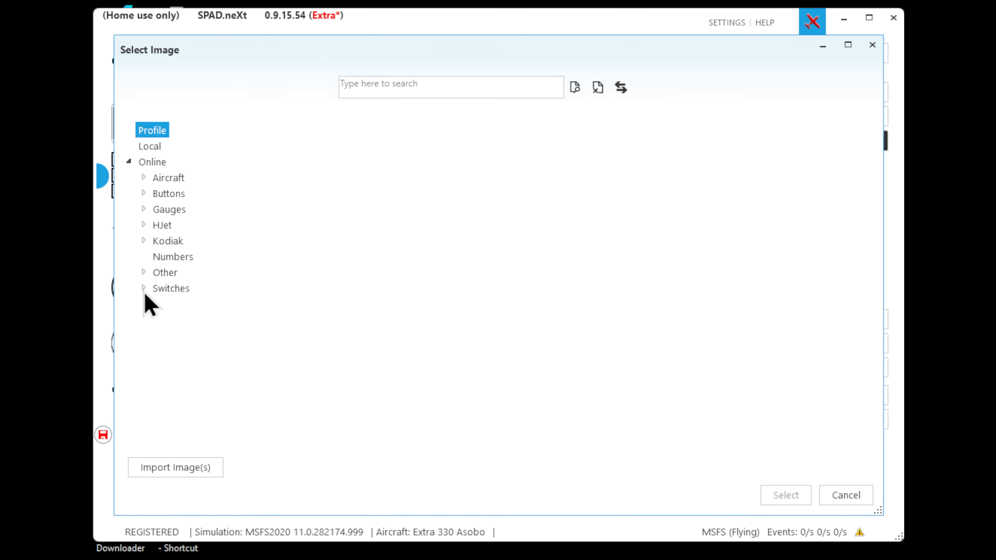